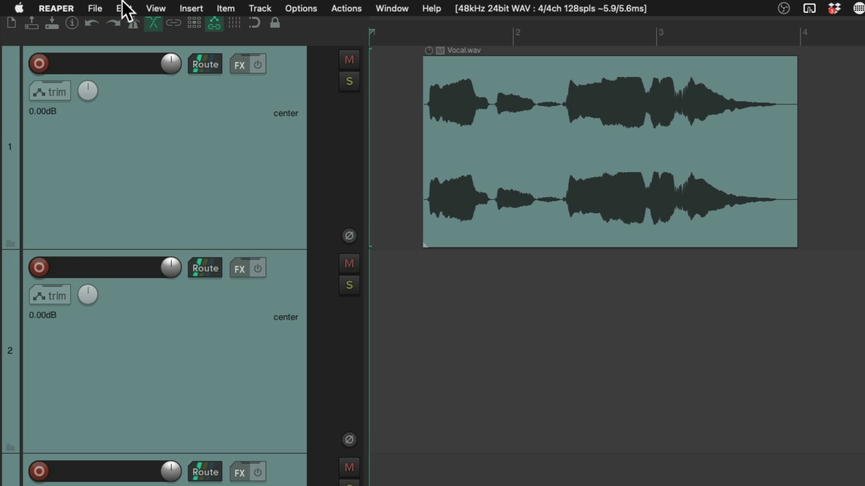
Step: Browse the default File, Edit and View menus, then dismiss the recent actions list
{"action": "left_click", "coordinate": [95, 9]}
{"action": "mouse_move", "coordinate": [191, 7]}
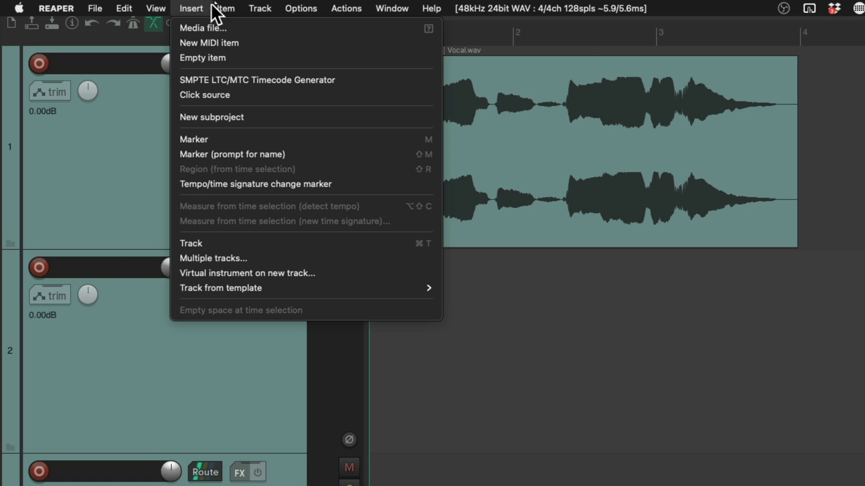
{"action": "mouse_move", "coordinate": [342, 6]}
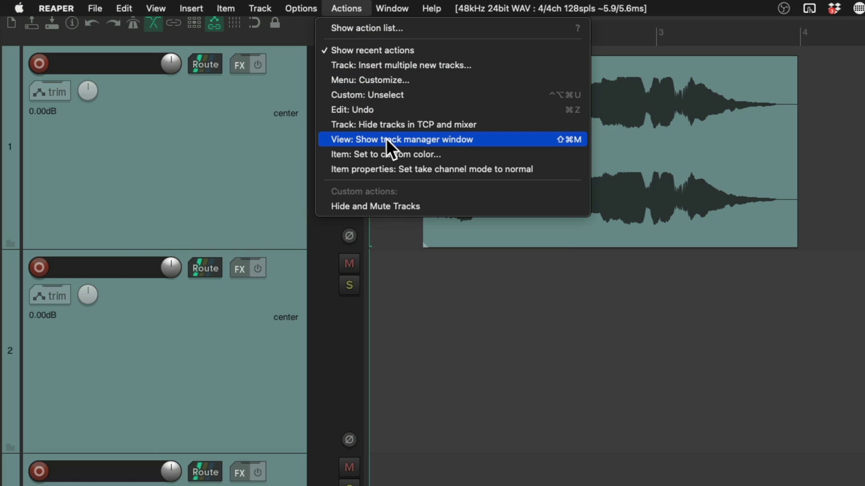
{"action": "left_click", "coordinate": [349, 3]}
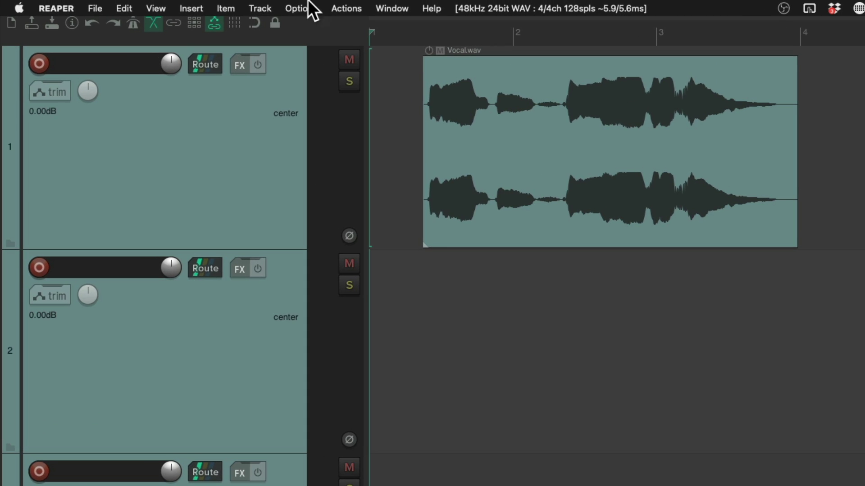
Step: Review the default Insert menu entries and close the menu
{"action": "left_click", "coordinate": [138, 2]}
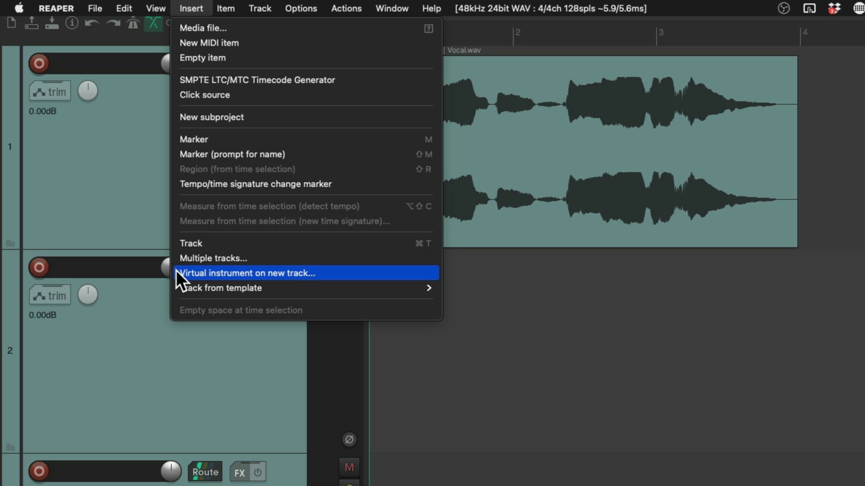
{"action": "mouse_move", "coordinate": [182, 288]}
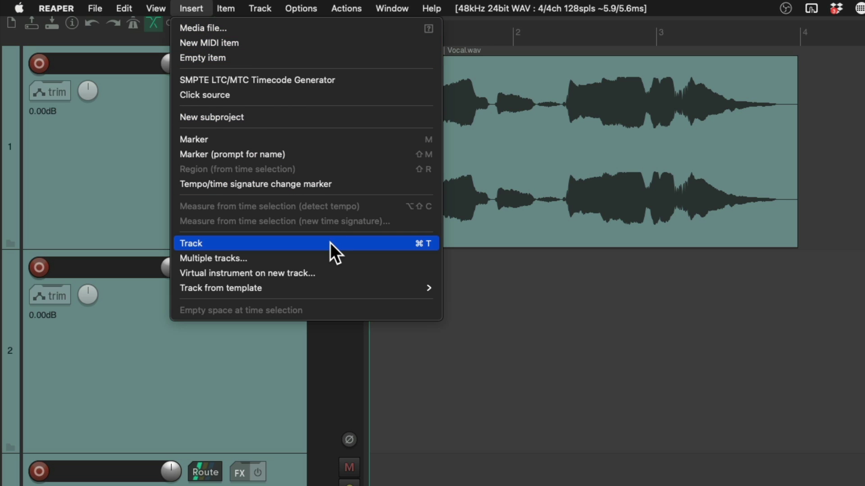
{"action": "mouse_move", "coordinate": [310, 287]}
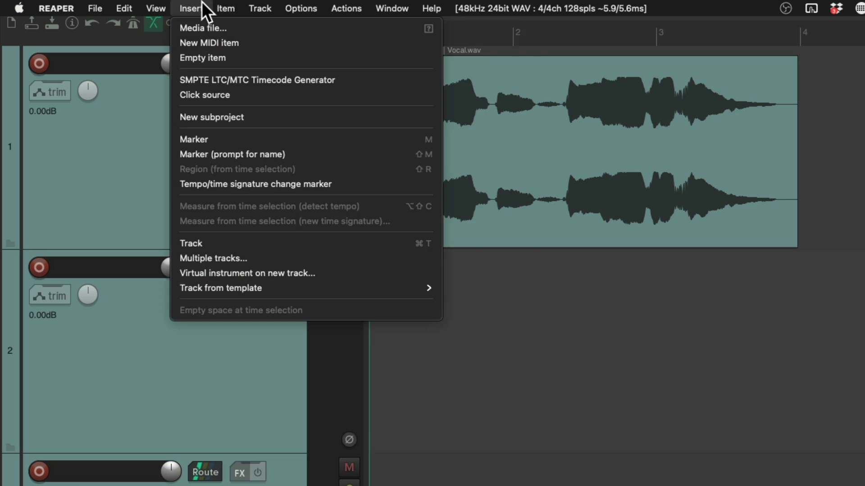
{"action": "left_click", "coordinate": [184, 3]}
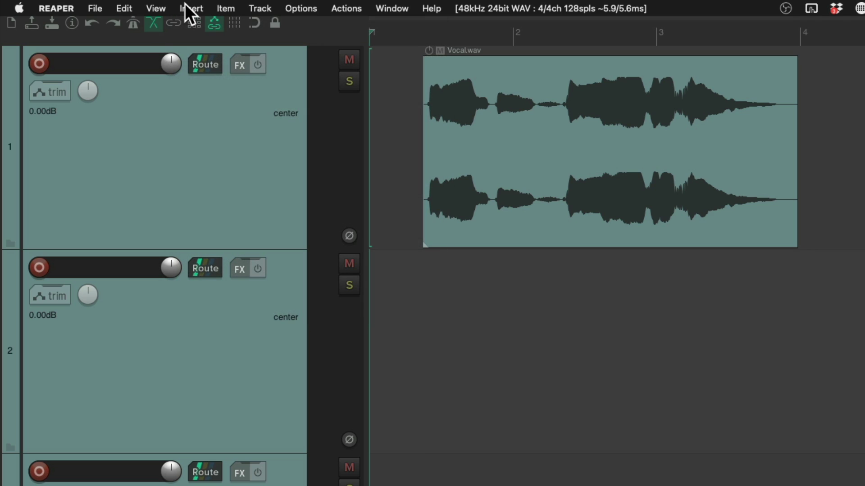
Step: Open the full action list, filter it by 'menu' and select 'Menu: Customize...'
{"action": "left_click", "coordinate": [331, 4]}
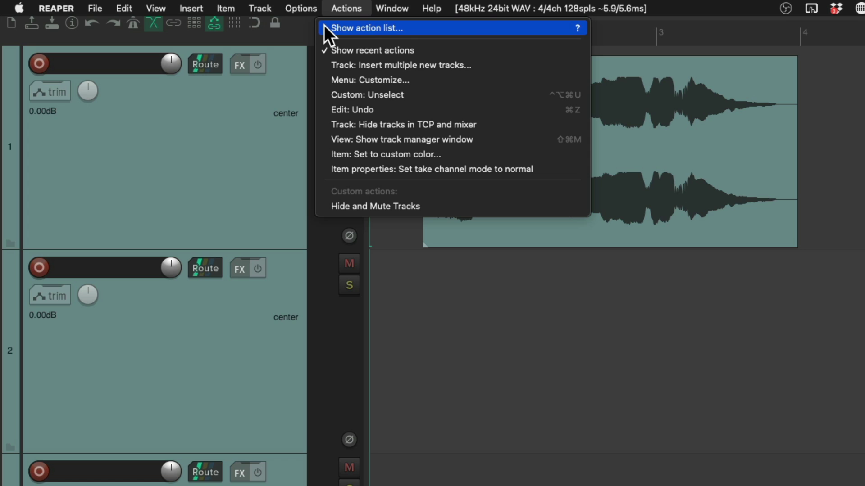
{"action": "left_click", "coordinate": [557, 29]}
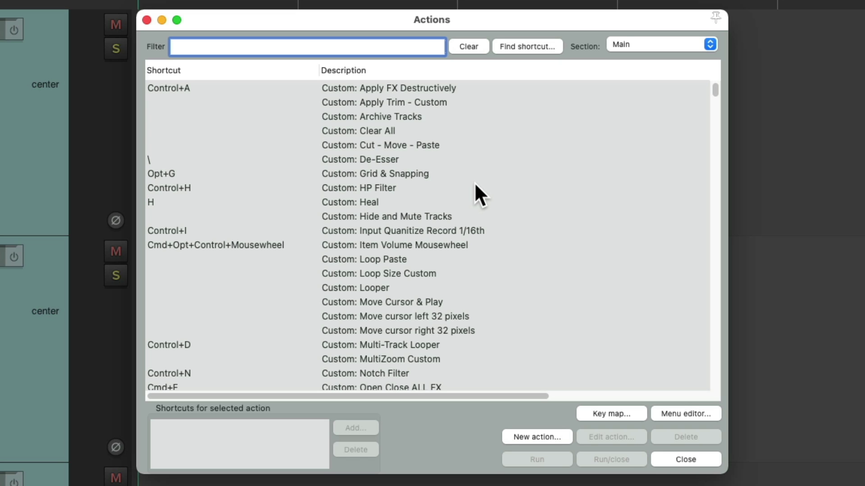
{"action": "mouse_move", "coordinate": [715, 98]}
{"action": "left_mouse_down"}
{"action": "mouse_move", "coordinate": [707, 369]}
{"action": "mouse_move", "coordinate": [712, 87]}
{"action": "left_mouse_up"}
{"action": "type", "text": "menu"}
{"action": "left_click", "coordinate": [422, 88]}
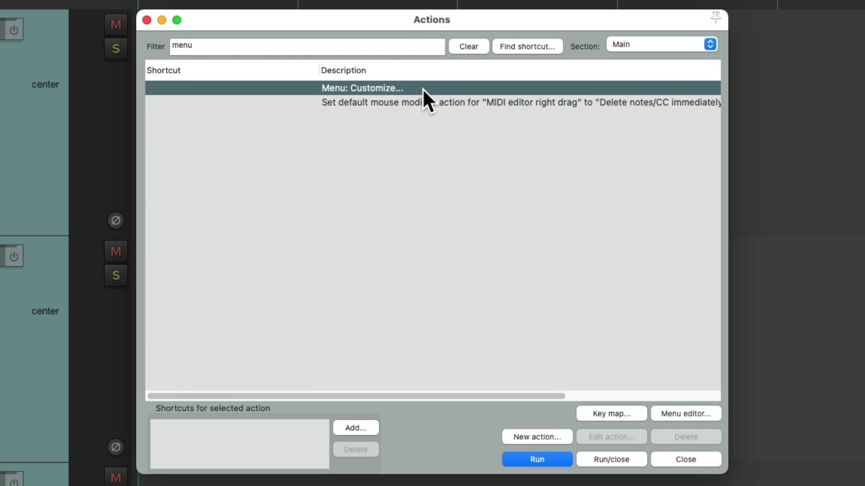
Step: Run 'Menu: Customize...' and load the Main insert (&Insert) menu for editing
{"action": "double_click", "coordinate": [396, 88]}
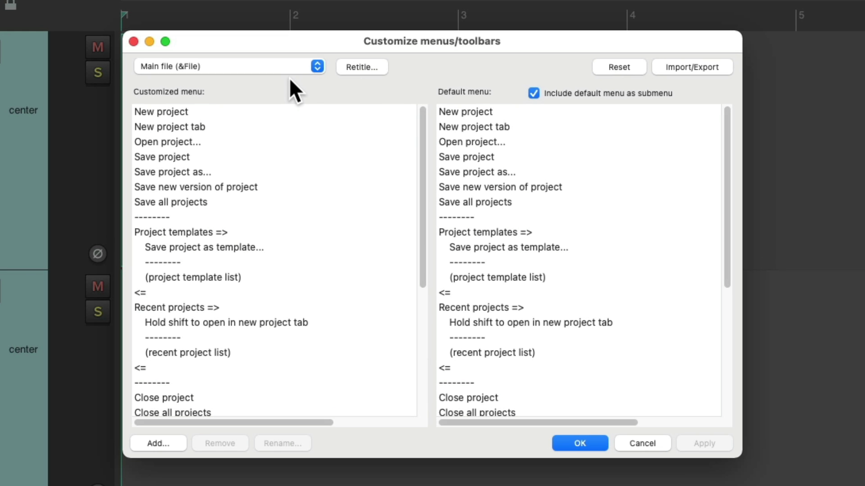
{"action": "left_click", "coordinate": [281, 67]}
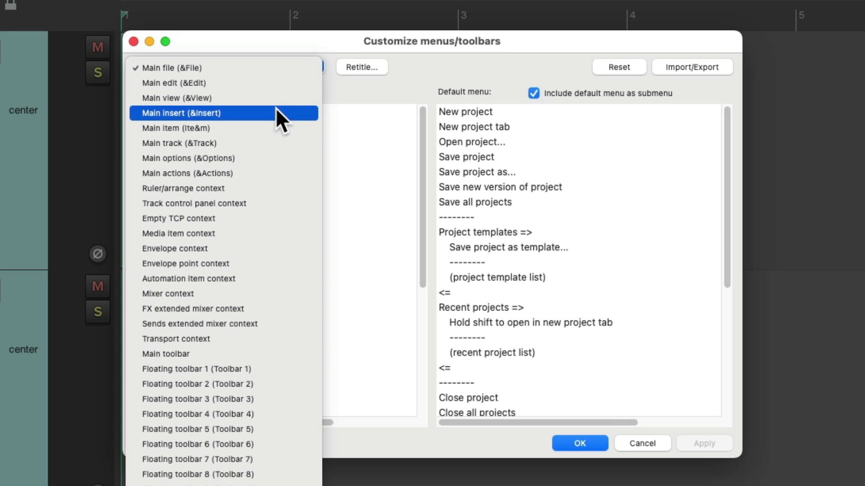
{"action": "left_click", "coordinate": [247, 112]}
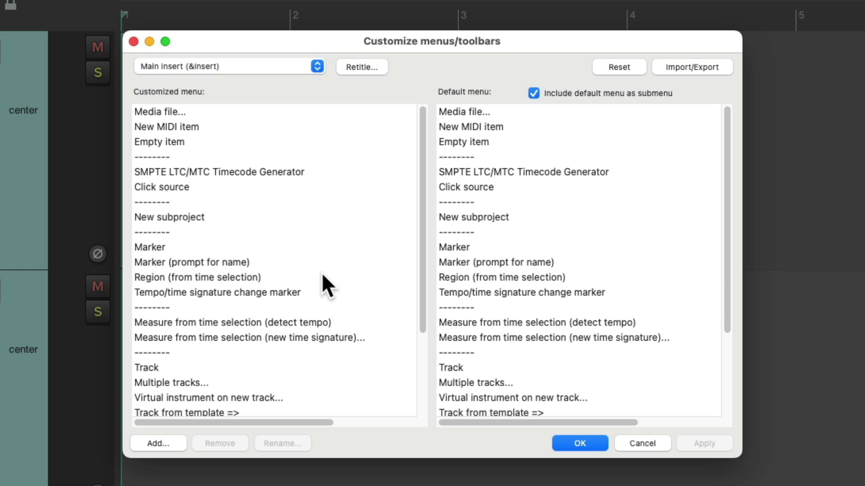
{"action": "scroll", "coordinate": [328, 278], "scroll_direction": "down", "scroll_amount": 5}
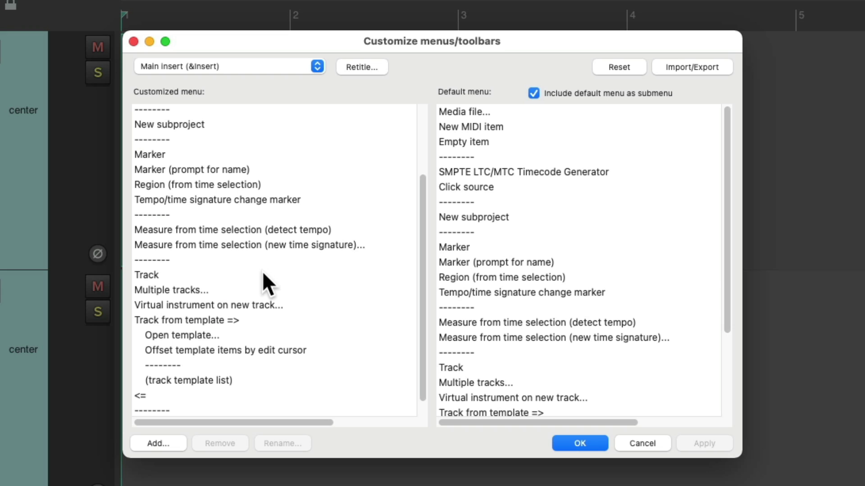
Step: Move Track, Multiple tracks and Virtual instrument on new track to the top of the Insert menu
{"action": "left_click", "coordinate": [225, 273]}
{"action": "left_click", "coordinate": [260, 289]}
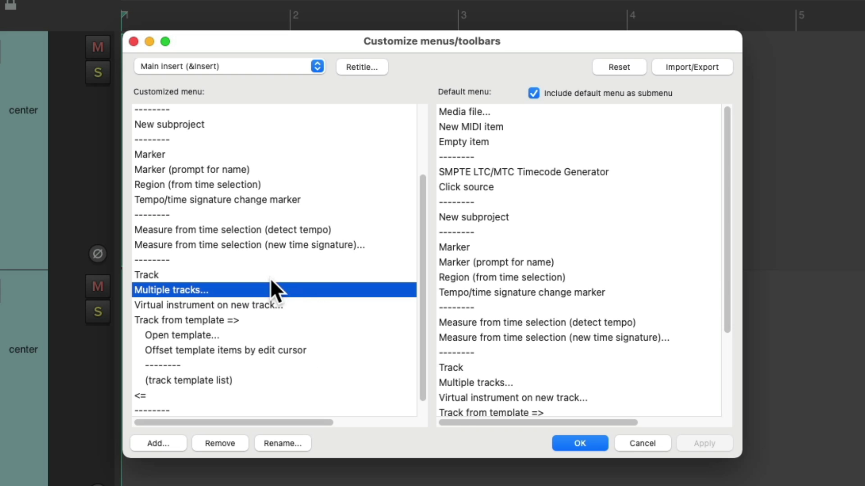
{"action": "left_click", "coordinate": [246, 275]}
{"action": "left_click_drag", "start_coordinate": [221, 272], "coordinate": [227, 77]}
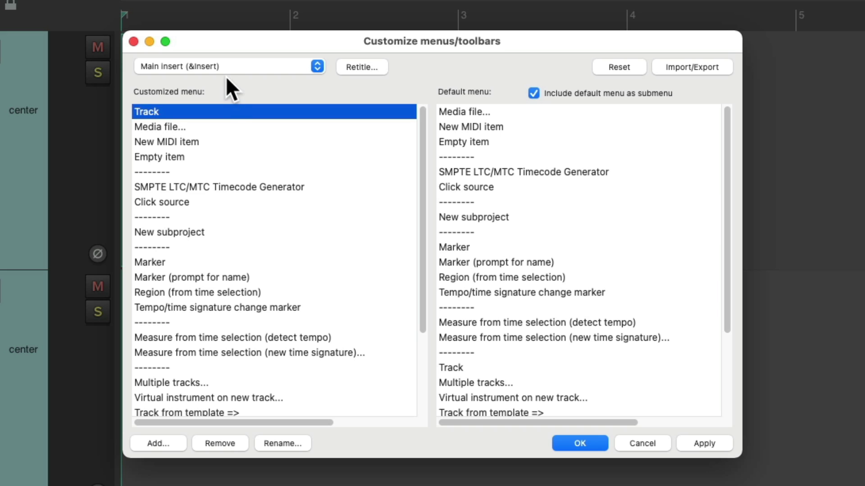
{"action": "scroll", "coordinate": [313, 216], "scroll_direction": "down", "scroll_amount": 3}
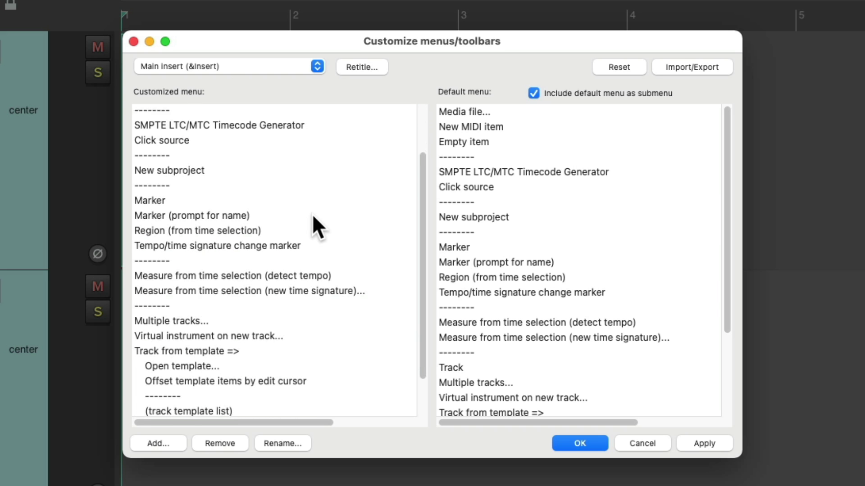
{"action": "left_click", "coordinate": [229, 319]}
{"action": "left_click_drag", "start_coordinate": [228, 317], "coordinate": [198, 125]}
{"action": "scroll", "coordinate": [293, 245], "scroll_direction": "down", "scroll_amount": 3}
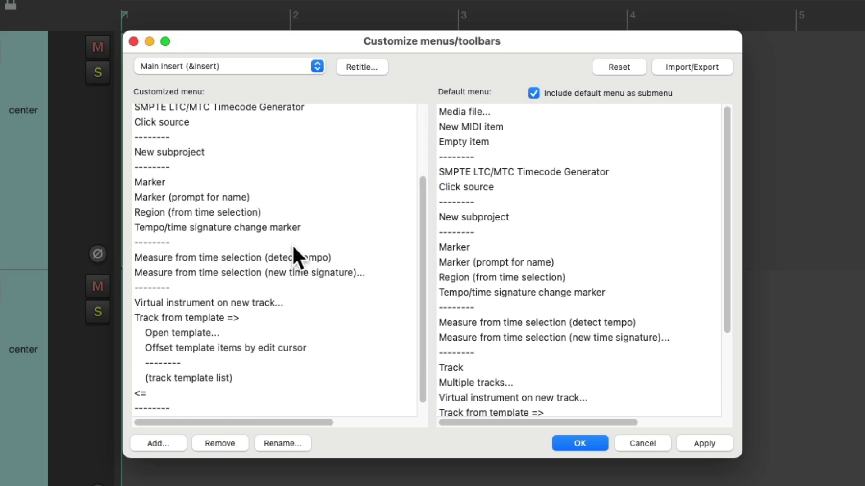
{"action": "left_click", "coordinate": [246, 300]}
{"action": "left_click_drag", "start_coordinate": [260, 302], "coordinate": [251, 134]}
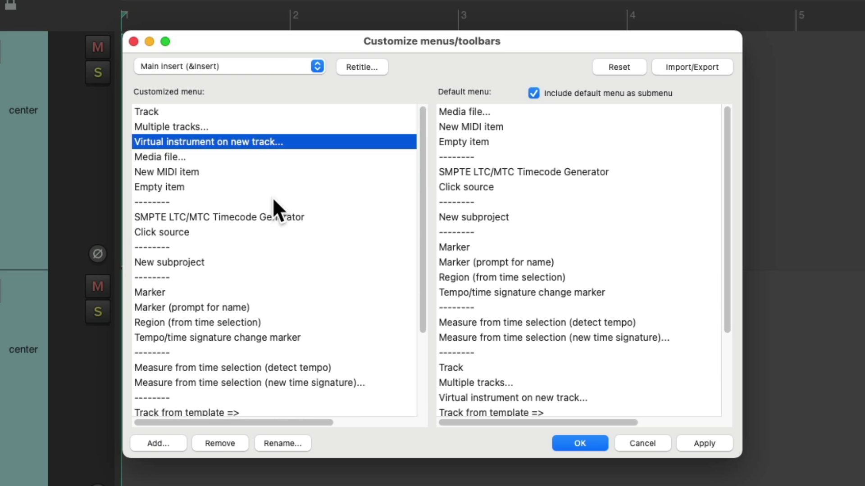
Step: Place the Track from template block under them, followed by a separator
{"action": "scroll", "coordinate": [279, 231], "scroll_direction": "down", "scroll_amount": 5}
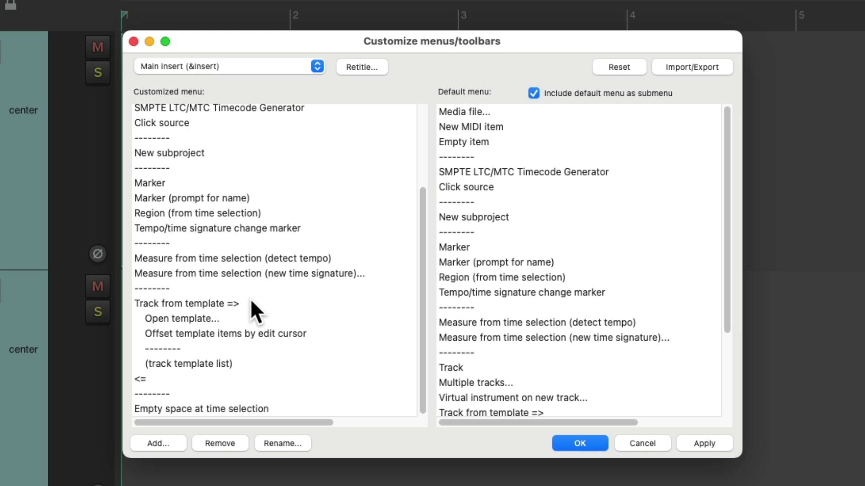
{"action": "left_click", "coordinate": [251, 299]}
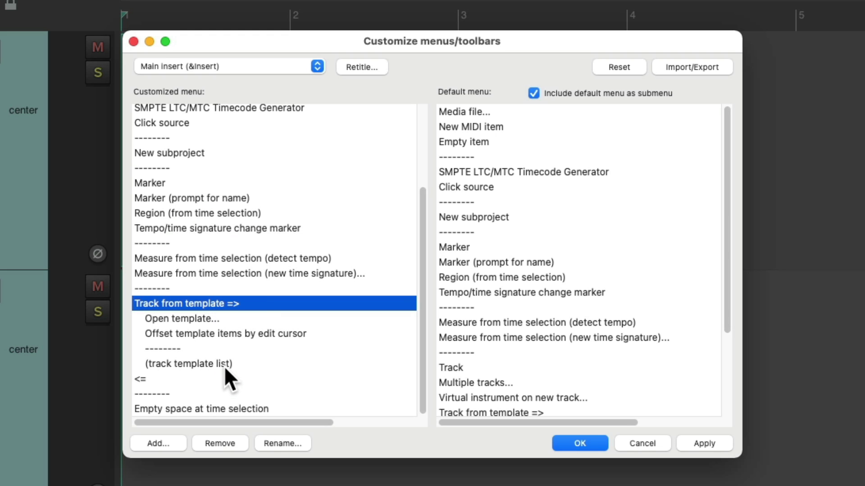
{"action": "left_click_drag", "start_coordinate": [207, 301], "coordinate": [259, 207]}
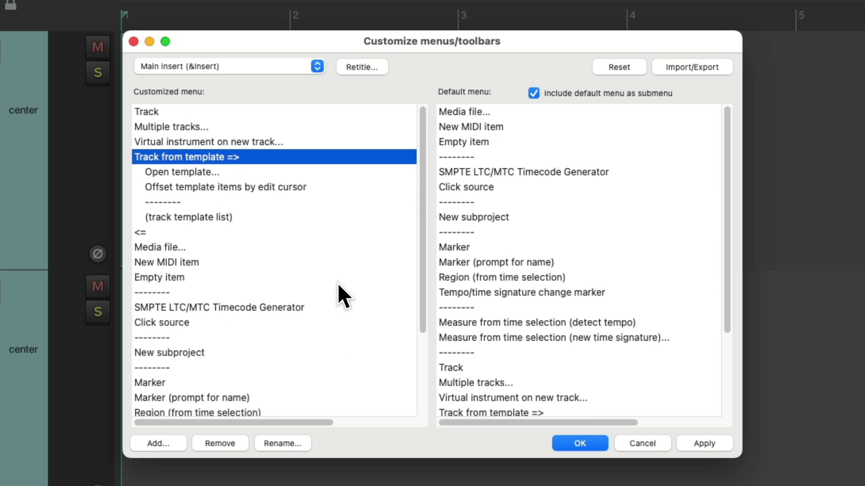
{"action": "scroll", "coordinate": [337, 283], "scroll_direction": "down", "scroll_amount": 5}
{"action": "left_click", "coordinate": [210, 378]}
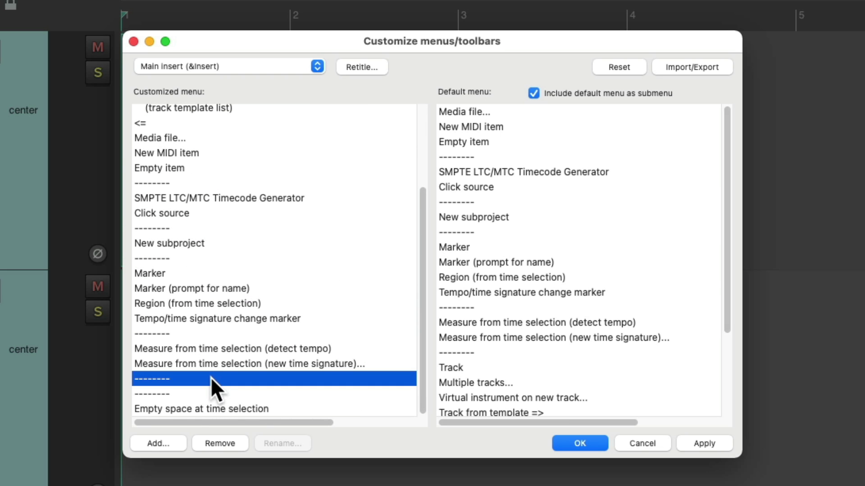
{"action": "left_click_drag", "start_coordinate": [211, 377], "coordinate": [226, 243]}
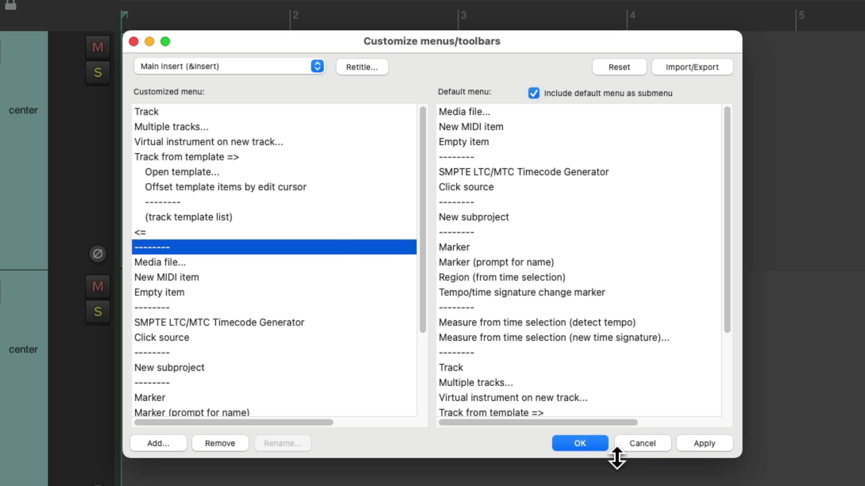
Step: Save the customized Insert menu and view its new entry order
{"action": "left_click", "coordinate": [594, 442]}
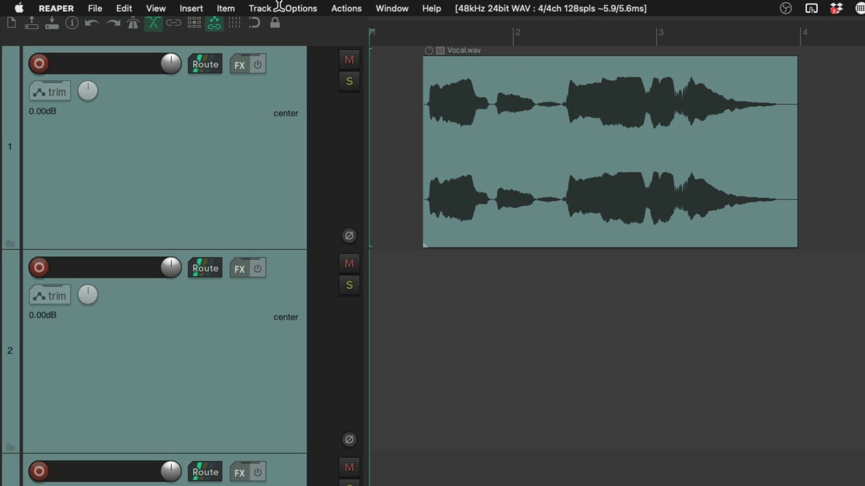
{"action": "left_click", "coordinate": [156, 8]}
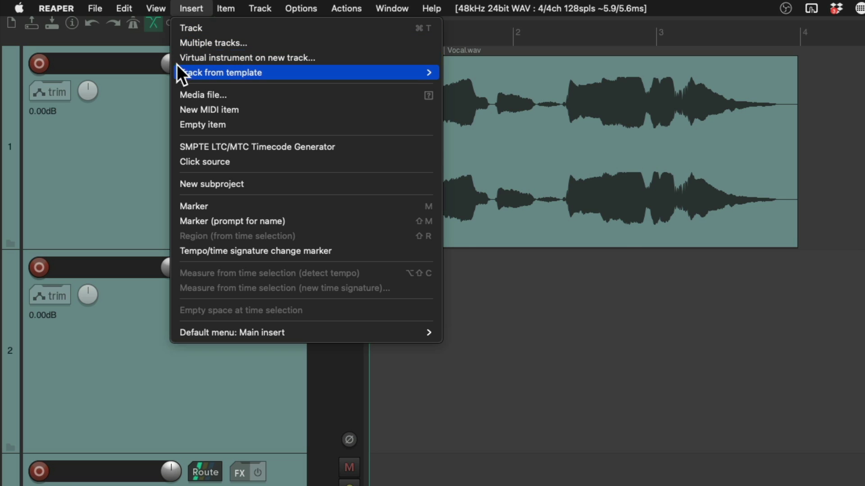
{"action": "mouse_move", "coordinate": [176, 70]}
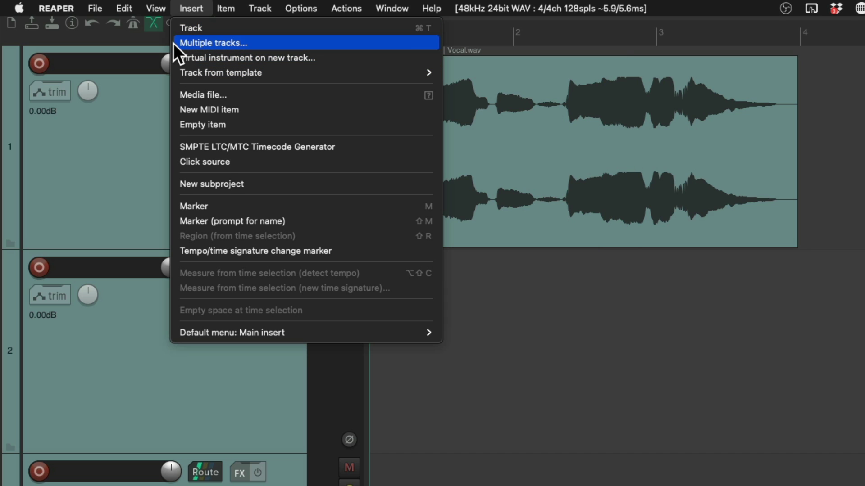
Step: Add four tracks named 'Guitar' via Multiple tracks, undo them, and reopen the Insert menu
{"action": "left_click", "coordinate": [174, 43]}
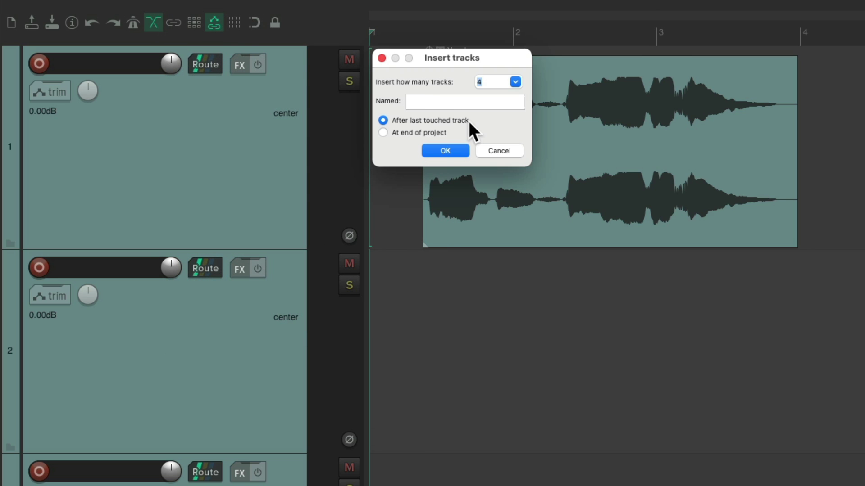
{"action": "left_click", "coordinate": [480, 104]}
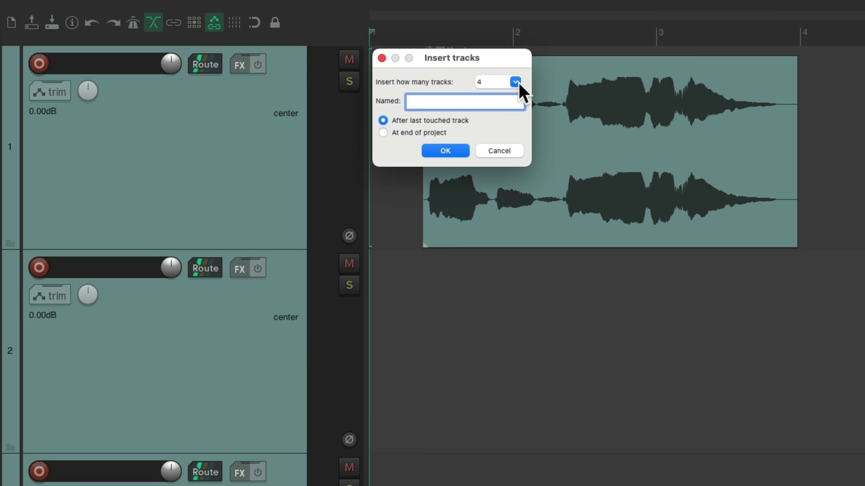
{"action": "type", "text": "Guitar"}
{"action": "left_click", "coordinate": [459, 151]}
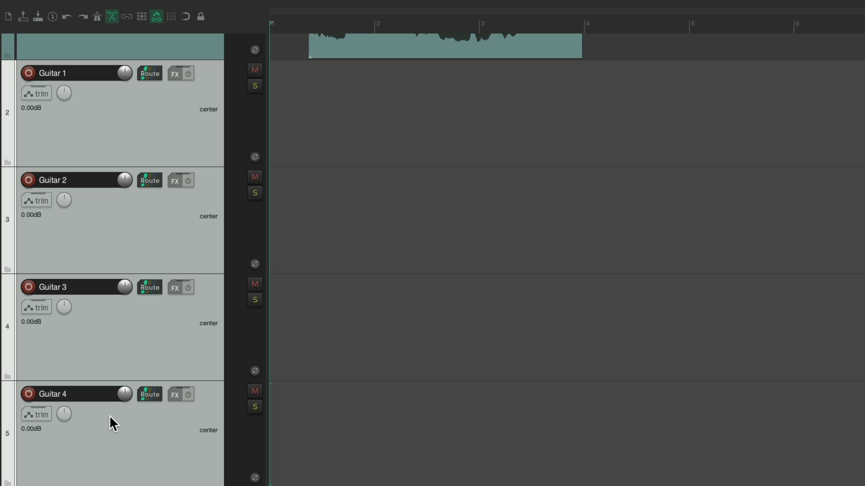
{"action": "key", "text": "ctrl+z"}
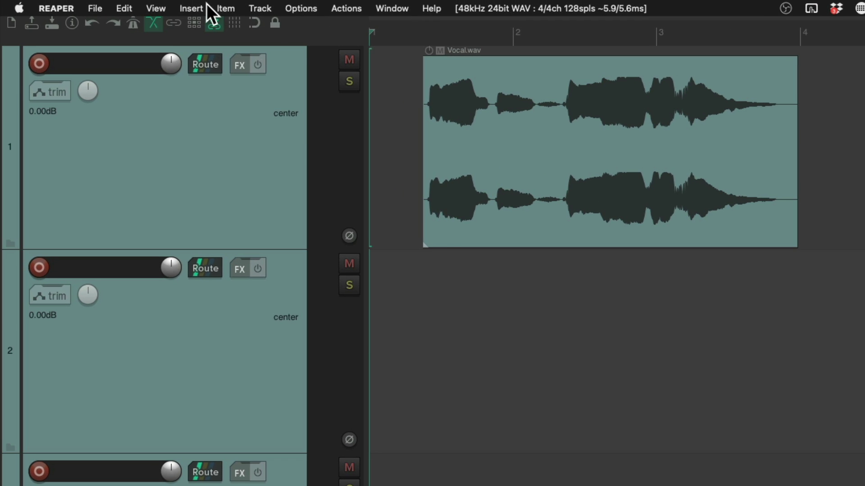
{"action": "left_click", "coordinate": [205, 4]}
{"action": "mouse_move", "coordinate": [196, 73]}
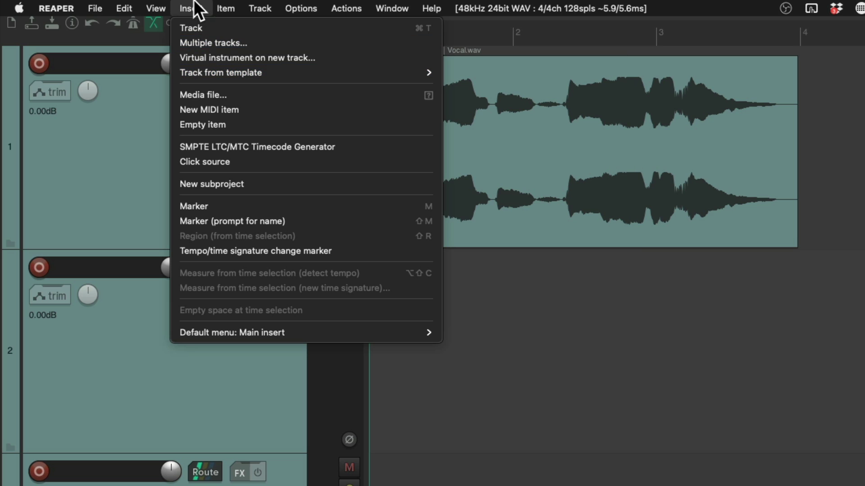
Step: Reset the Insert menu to default in Menu: Customize..., save, and confirm the default order
{"action": "left_click", "coordinate": [193, 8]}
{"action": "key", "text": "shift+slash"}
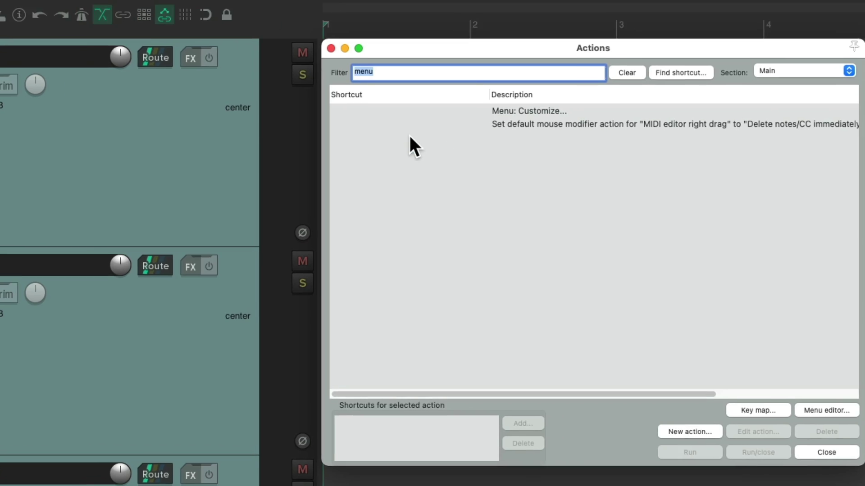
{"action": "left_click", "coordinate": [352, 88]}
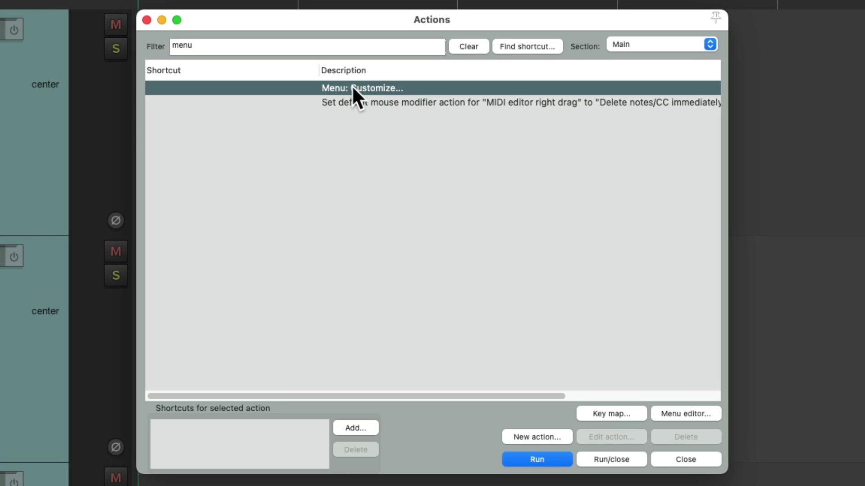
{"action": "double_click", "coordinate": [395, 88]}
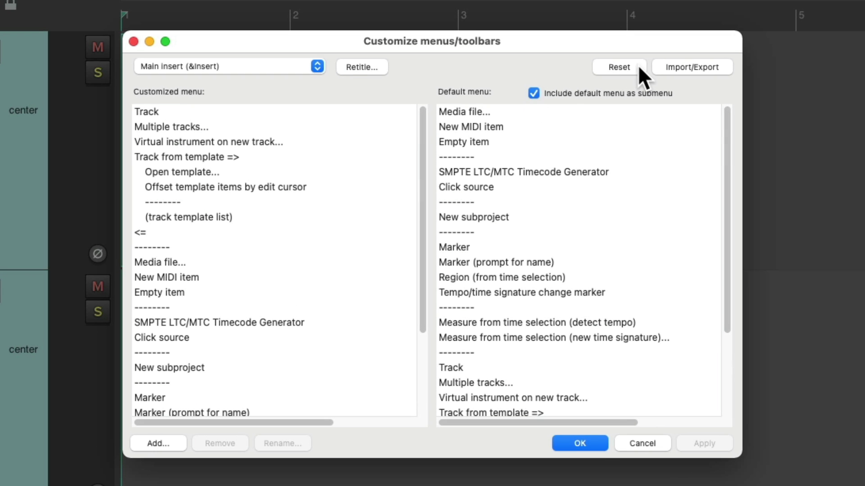
{"action": "left_click", "coordinate": [637, 65]}
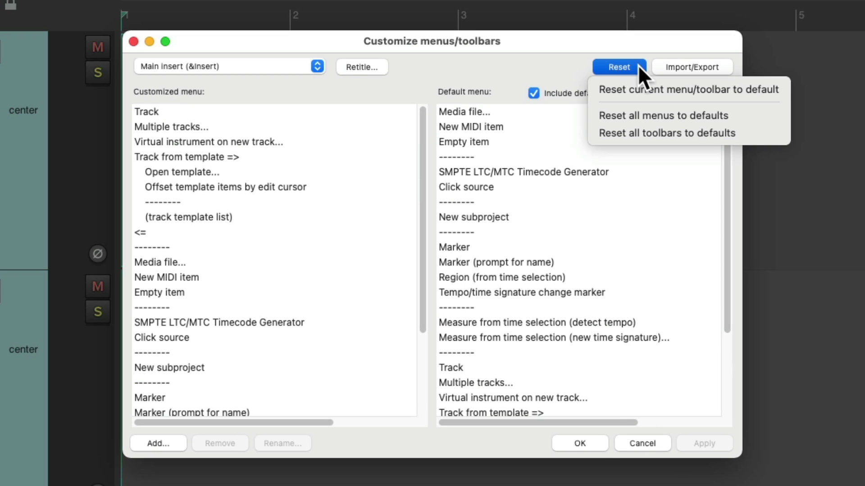
{"action": "left_click", "coordinate": [625, 92]}
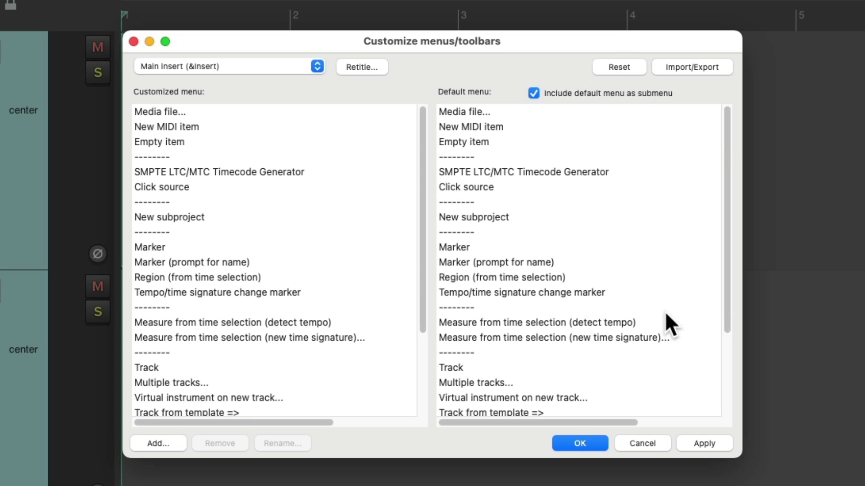
{"action": "left_click", "coordinate": [582, 443]}
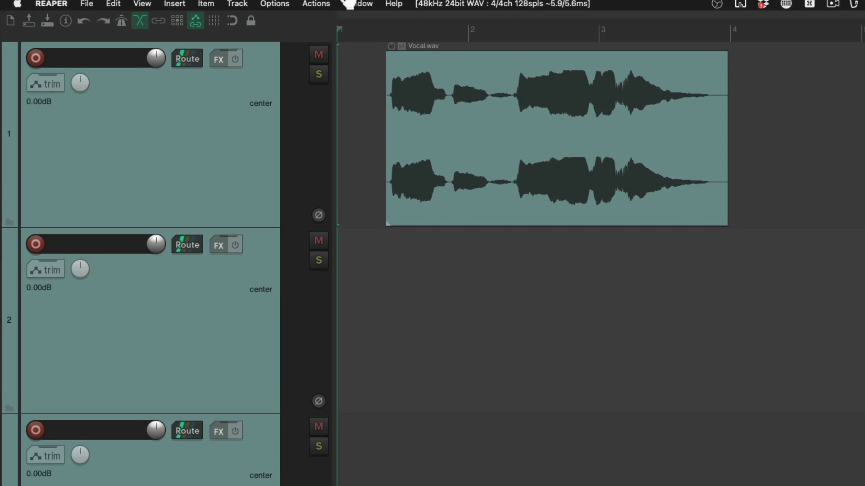
{"action": "left_click", "coordinate": [194, 4]}
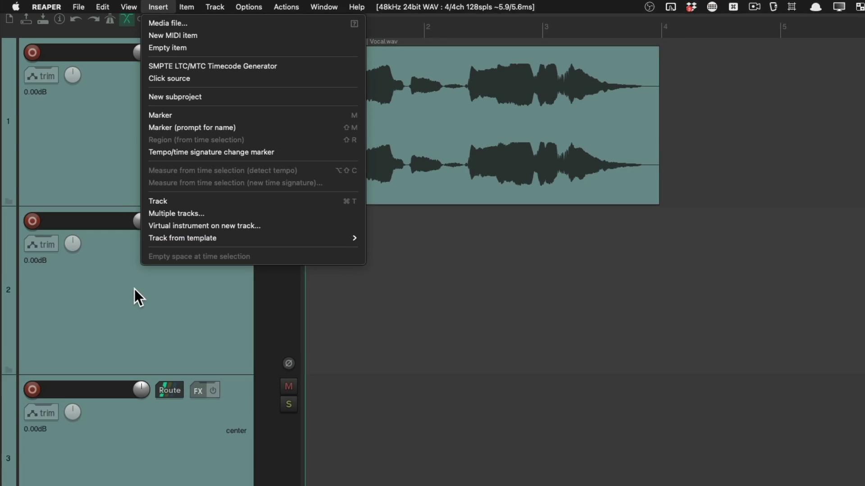
{"action": "left_click", "coordinate": [518, 312]}
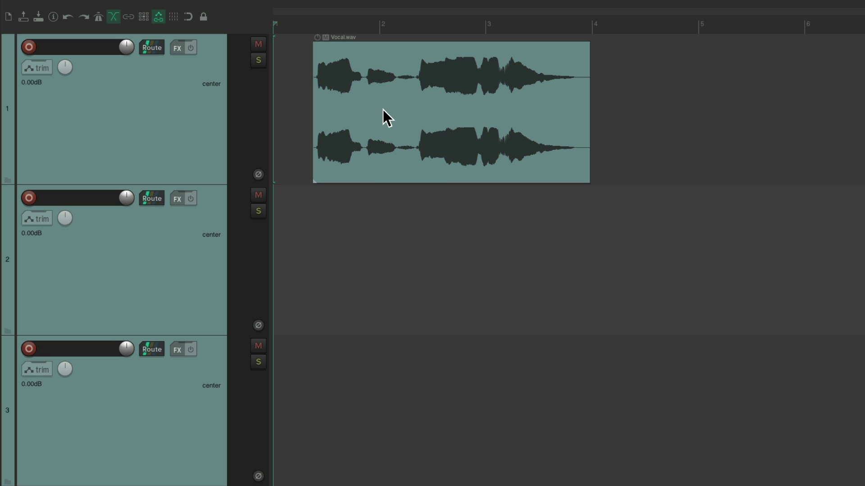
{"action": "left_click", "coordinate": [388, 72]}
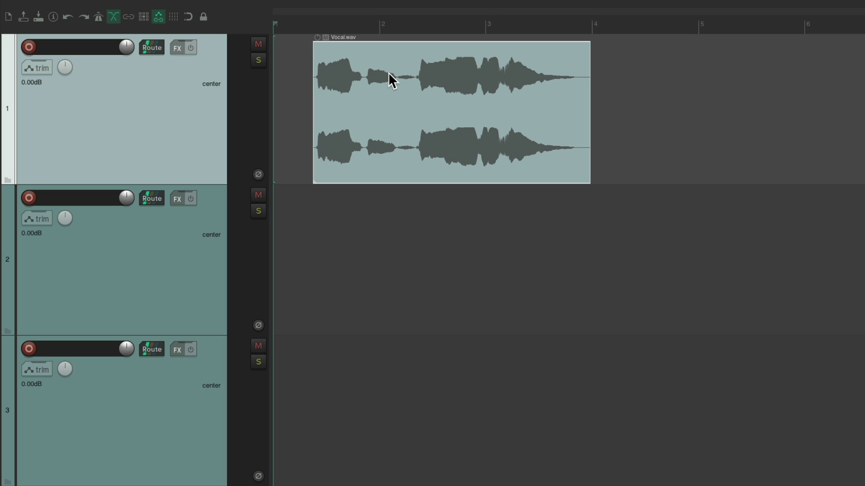
{"action": "right_click", "coordinate": [389, 73]}
{"action": "mouse_move", "coordinate": [480, 155]}
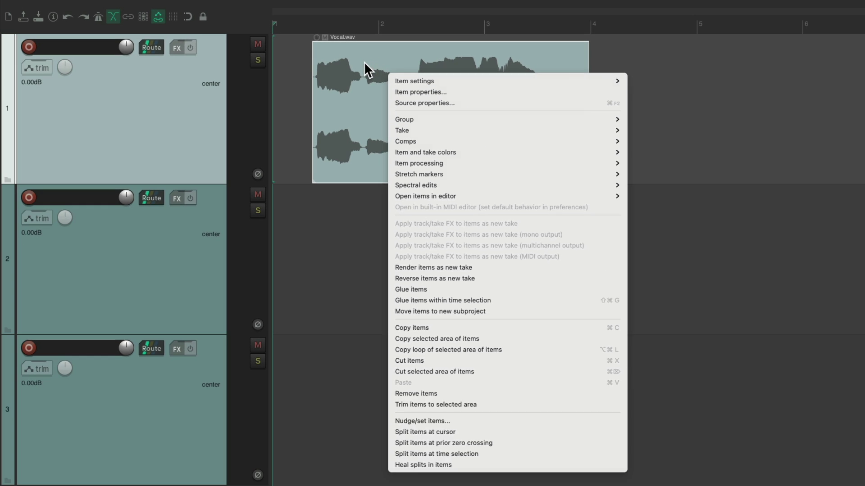
{"action": "left_click", "coordinate": [344, 60]}
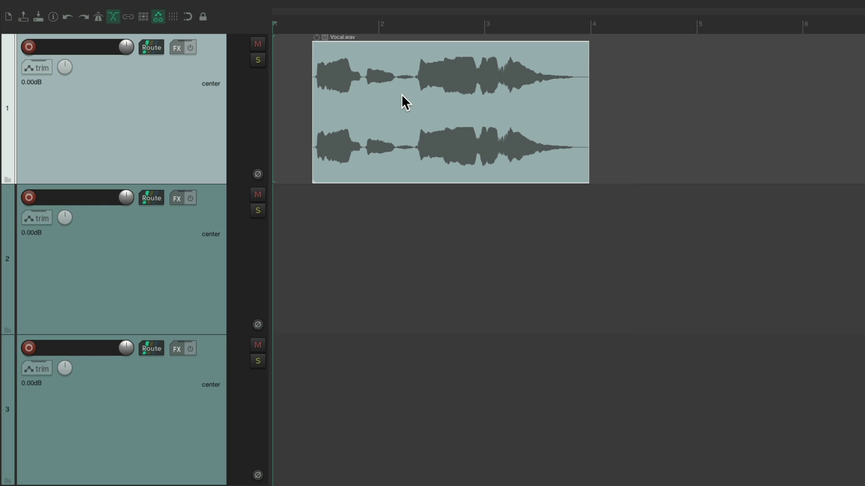
{"action": "right_click", "coordinate": [401, 95]}
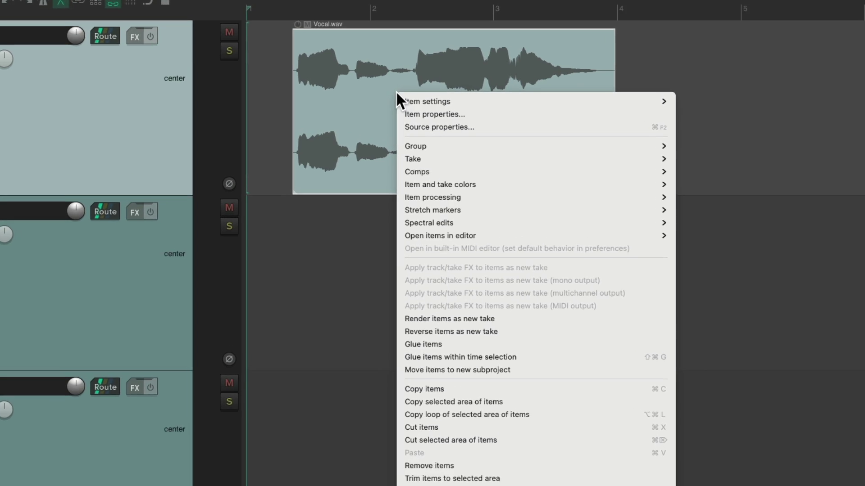
{"action": "mouse_move", "coordinate": [410, 103]}
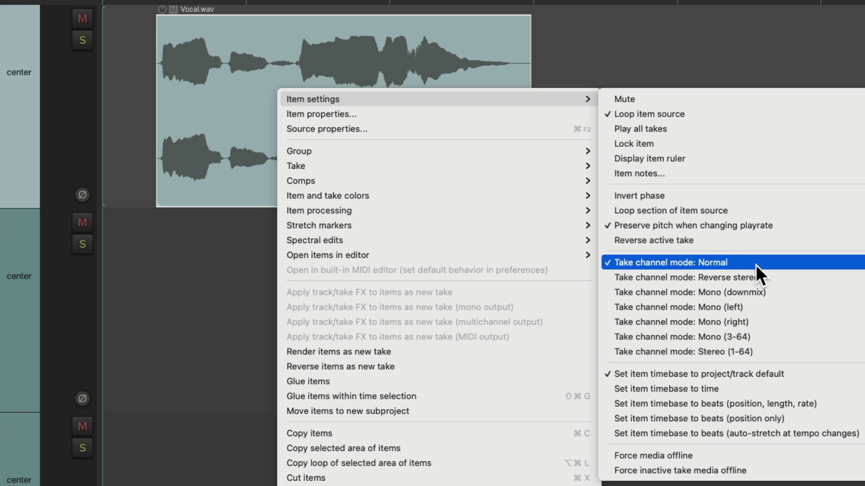
{"action": "mouse_move", "coordinate": [454, 195]}
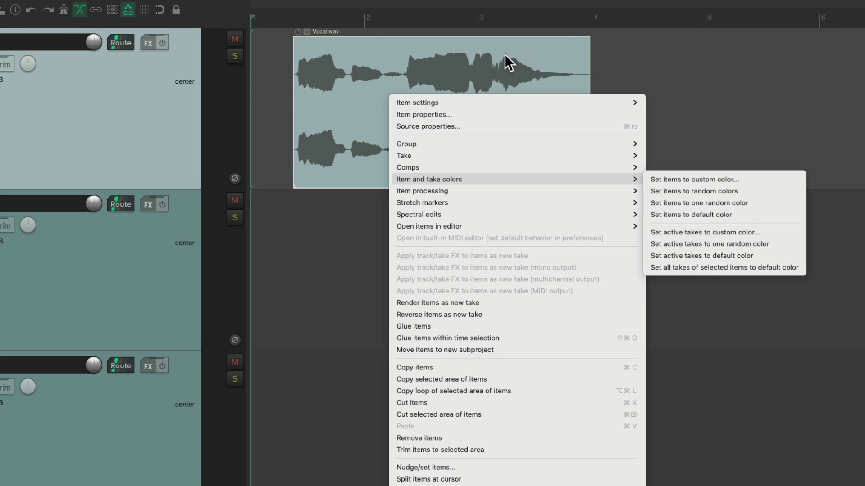
{"action": "left_click", "coordinate": [465, 47]}
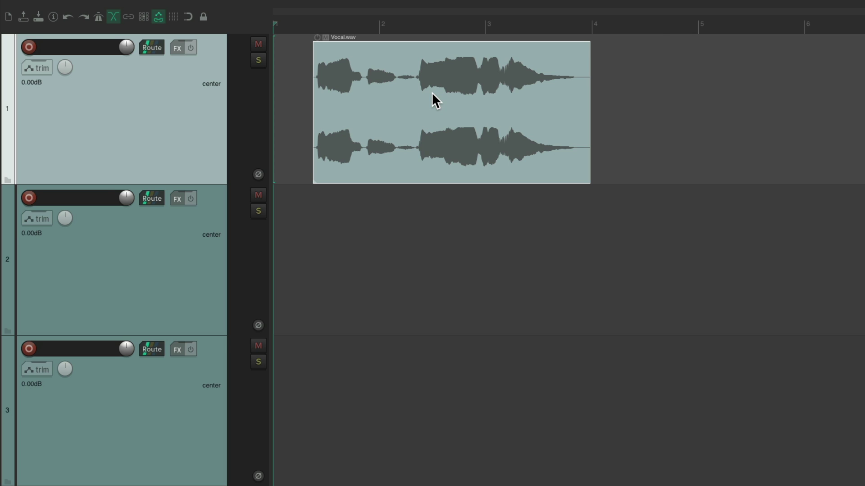
Step: Reopen the menu customization editor and load the Media item context menu
{"action": "key", "text": "question"}
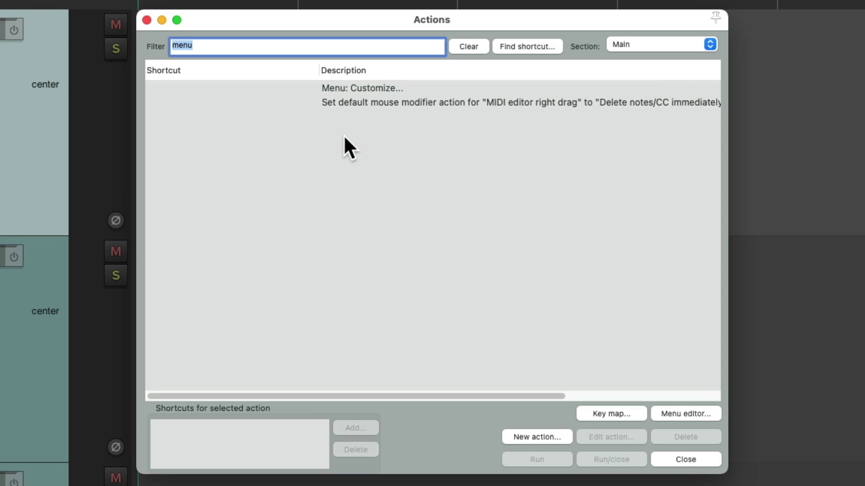
{"action": "left_click", "coordinate": [418, 89]}
{"action": "double_click", "coordinate": [406, 87]}
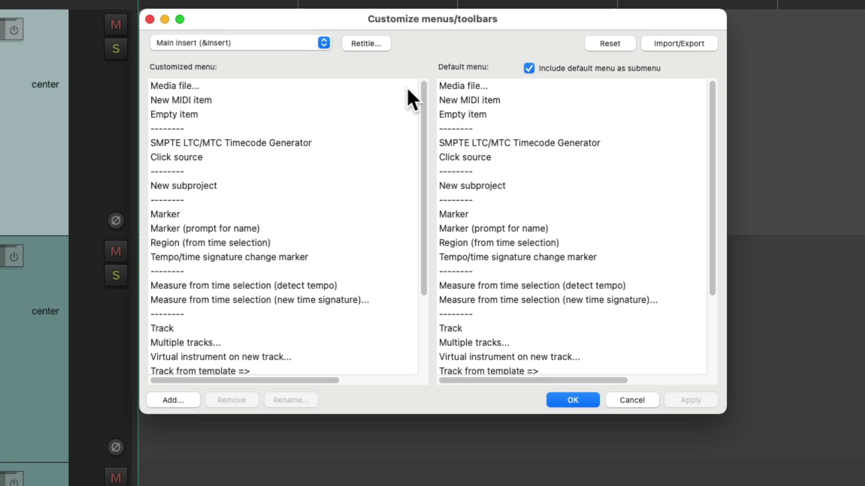
{"action": "left_click", "coordinate": [294, 63]}
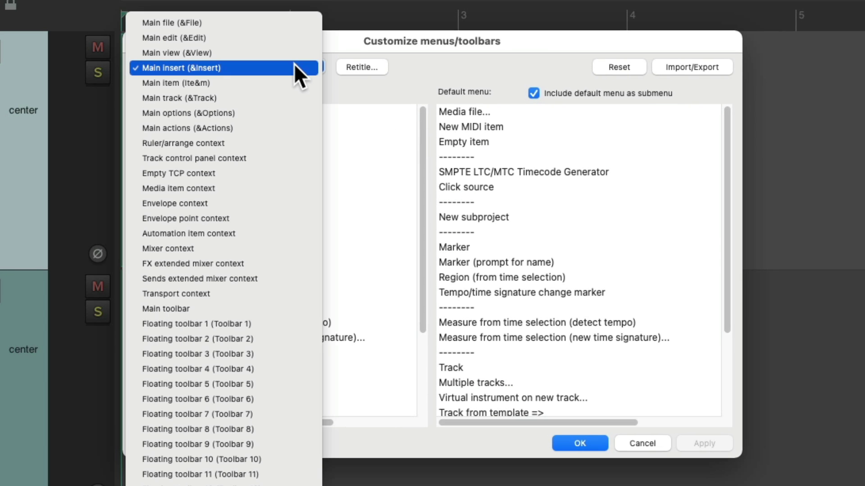
{"action": "left_click", "coordinate": [267, 190]}
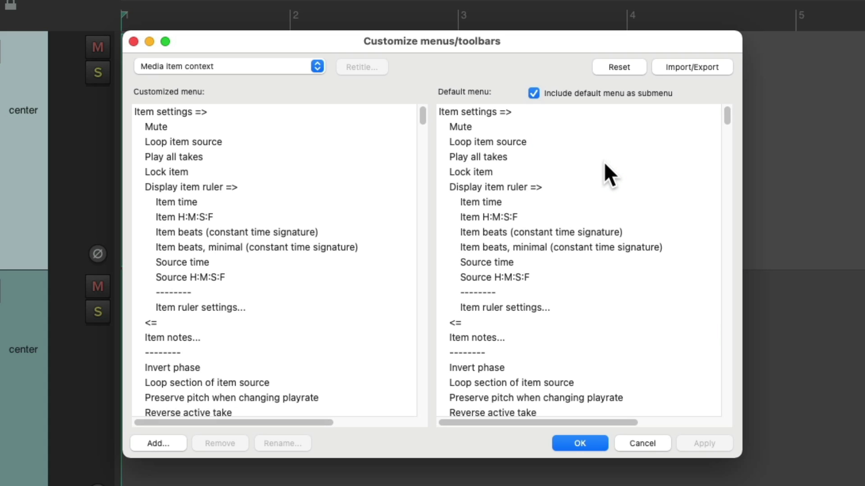
Step: Add Mute, Loop item source and Lock item to the top of the customized item menu
{"action": "left_click", "coordinate": [489, 128]}
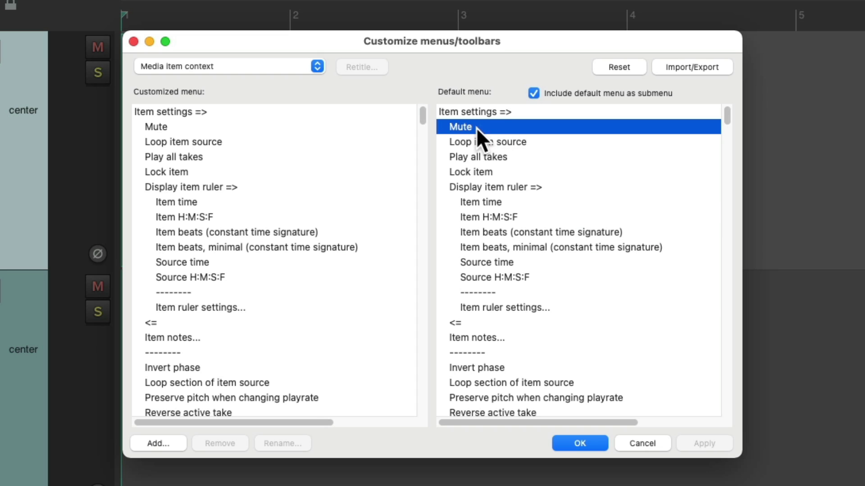
{"action": "left_click_drag", "start_coordinate": [477, 128], "coordinate": [335, 138]}
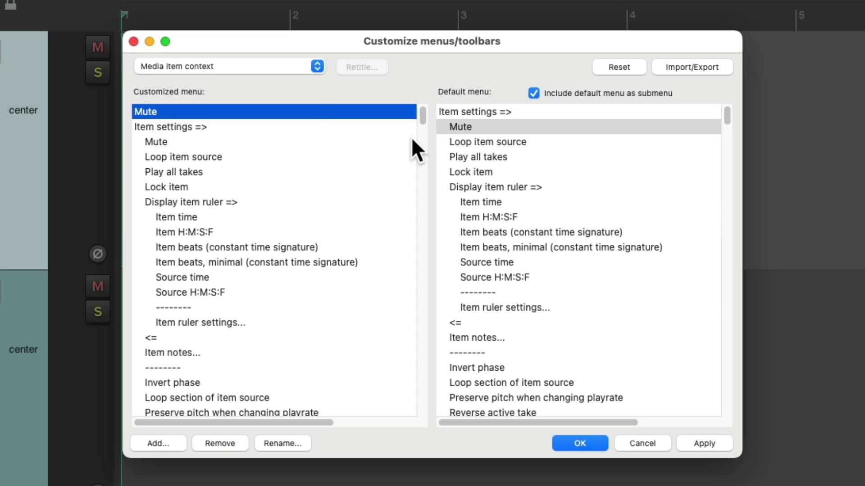
{"action": "left_click_drag", "start_coordinate": [518, 142], "coordinate": [321, 124]}
{"action": "left_click", "coordinate": [520, 172]}
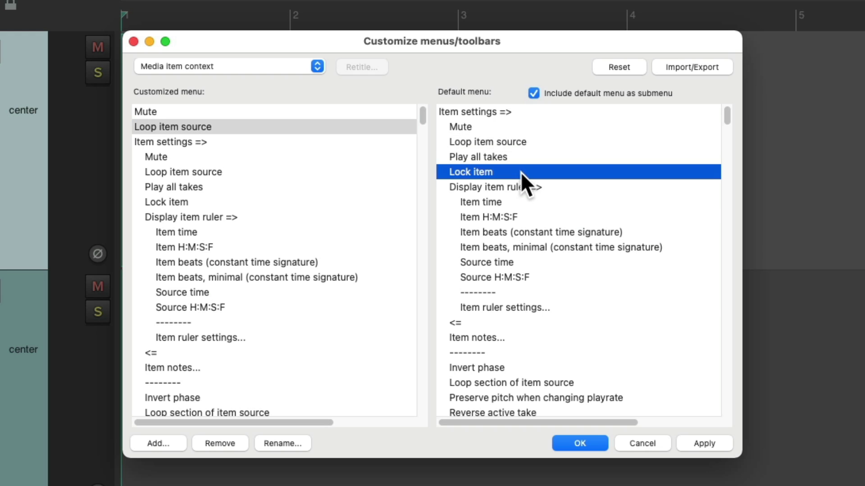
{"action": "left_click_drag", "start_coordinate": [475, 169], "coordinate": [320, 138]}
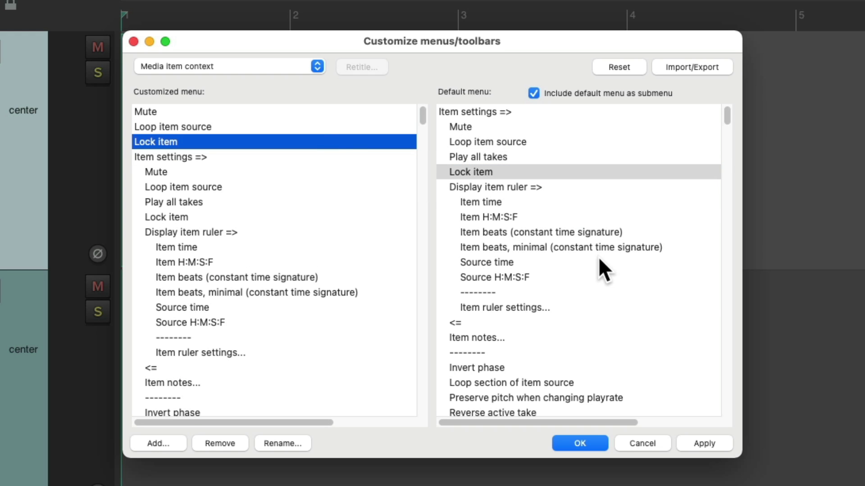
Step: Add Take channel mode Normal, Mono (downmix) and Set items to custom color entries below them
{"action": "scroll", "coordinate": [598, 257], "scroll_direction": "down", "scroll_amount": 3}
{"action": "scroll", "coordinate": [599, 260], "scroll_direction": "down", "scroll_amount": 5}
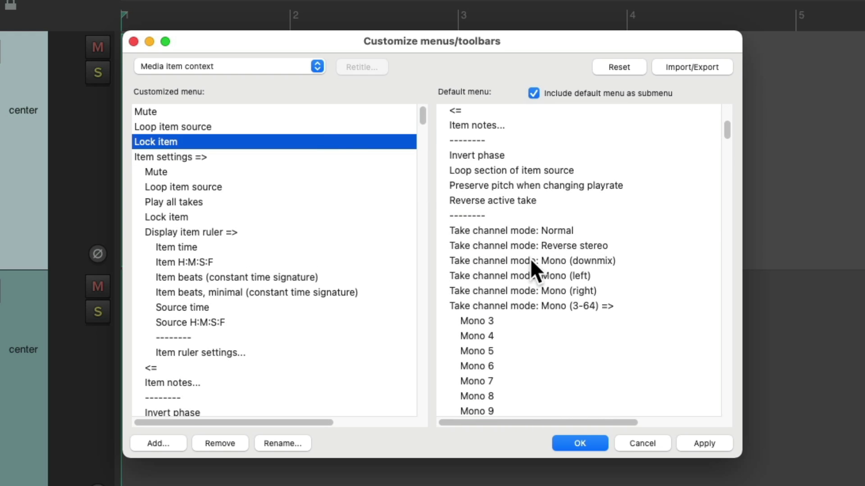
{"action": "left_click", "coordinate": [545, 231]}
{"action": "left_click_drag", "start_coordinate": [501, 226], "coordinate": [310, 155]}
{"action": "left_click", "coordinate": [585, 260]}
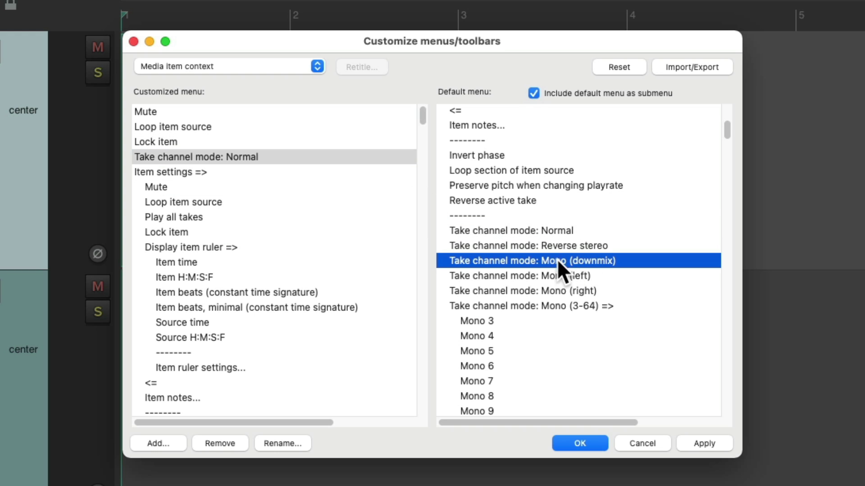
{"action": "left_click_drag", "start_coordinate": [544, 270], "coordinate": [332, 173]}
{"action": "scroll", "coordinate": [549, 248], "scroll_direction": "down", "scroll_amount": 15}
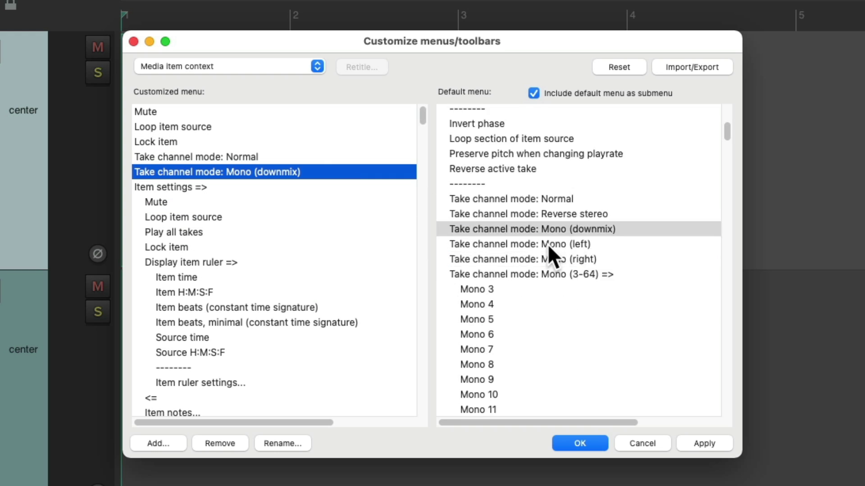
{"action": "scroll", "coordinate": [548, 244], "scroll_direction": "down", "scroll_amount": 20}
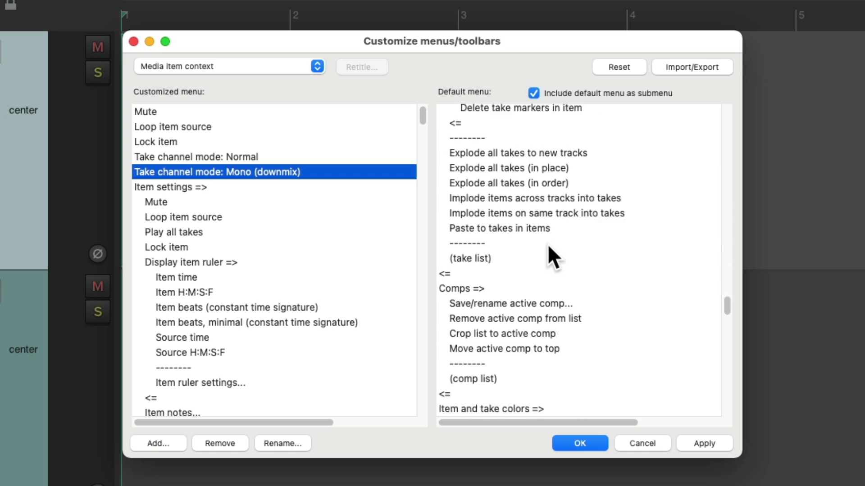
{"action": "scroll", "coordinate": [548, 244], "scroll_direction": "down", "scroll_amount": 2}
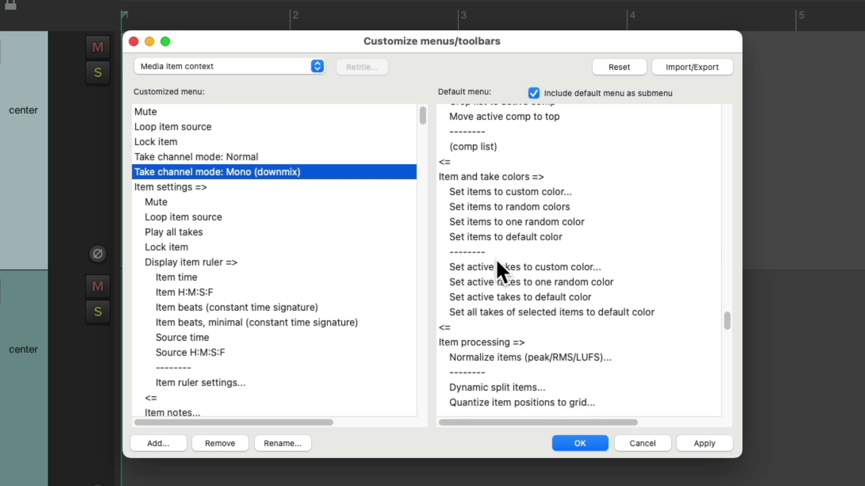
{"action": "left_click", "coordinate": [522, 192]}
{"action": "left_click_drag", "start_coordinate": [515, 193], "coordinate": [291, 184]}
Step: Insert a separator above the Item settings submenu entry
{"action": "left_click", "coordinate": [258, 202]}
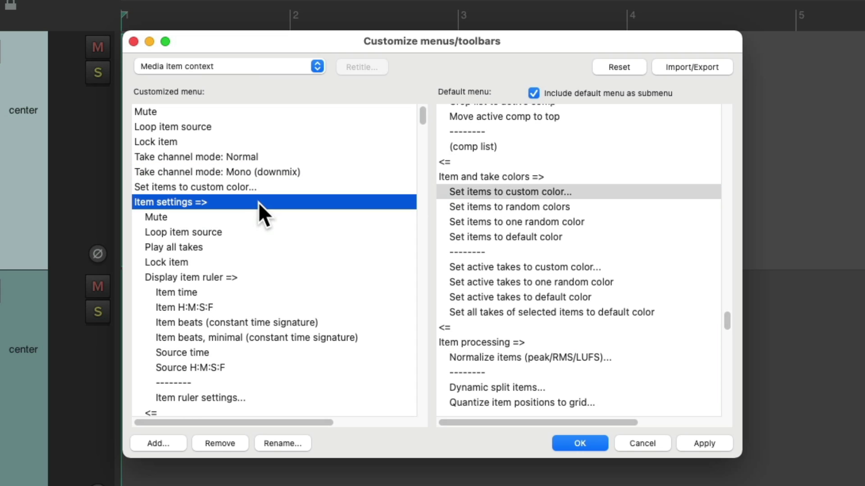
{"action": "right_click", "coordinate": [240, 201]}
{"action": "mouse_move", "coordinate": [249, 214]}
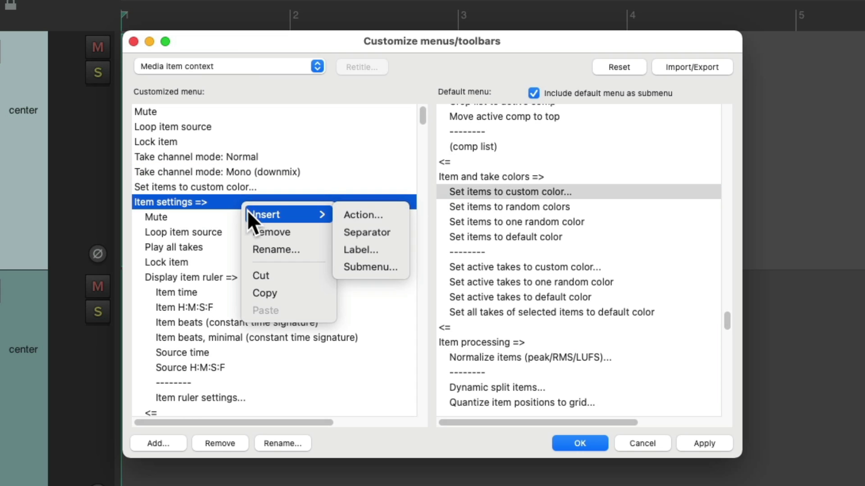
{"action": "left_click", "coordinate": [386, 232]}
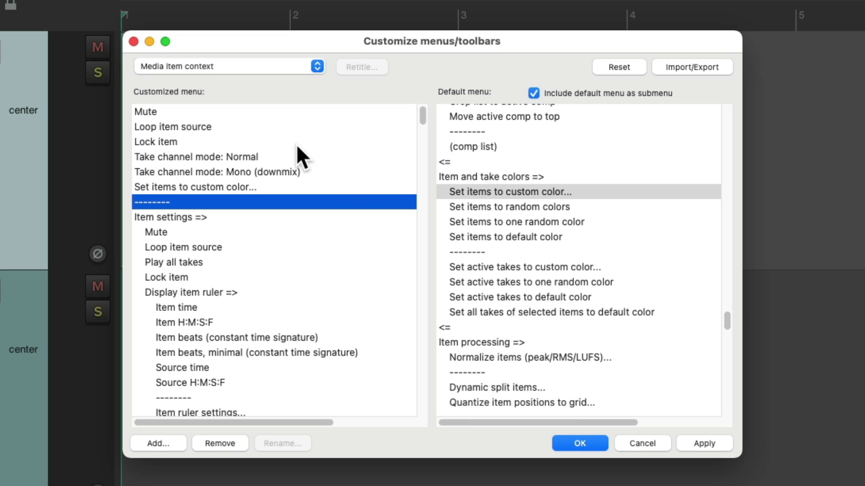
Step: Rename Loop item source to 'Loop' and the Normal channel mode entry to 'Normal'
{"action": "left_click", "coordinate": [243, 127]}
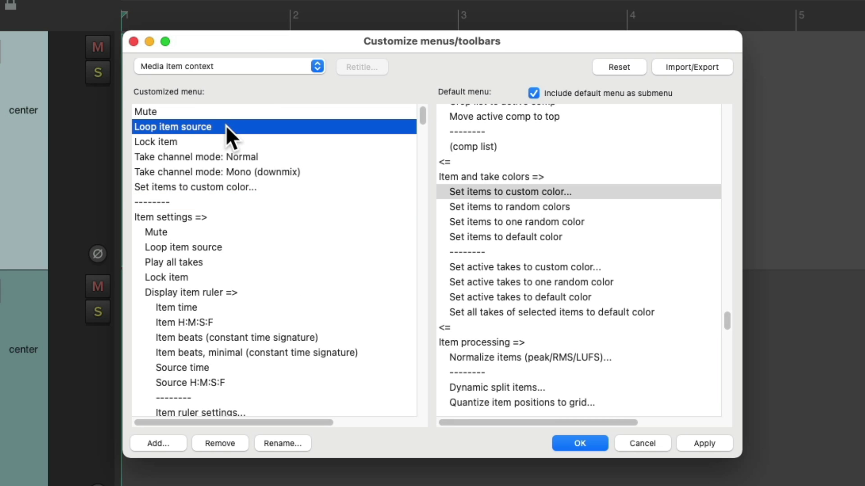
{"action": "right_click", "coordinate": [225, 126]}
{"action": "left_click", "coordinate": [239, 173]}
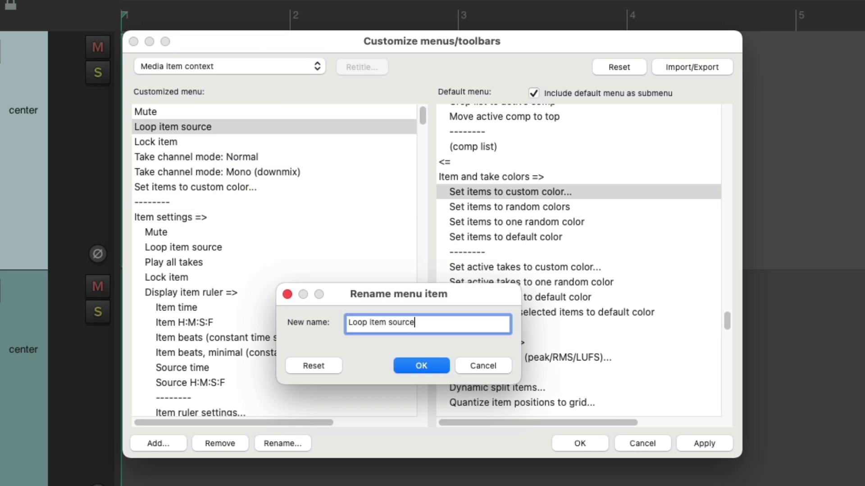
{"action": "type", "text": "Loop"}
{"action": "key", "text": "Return"}
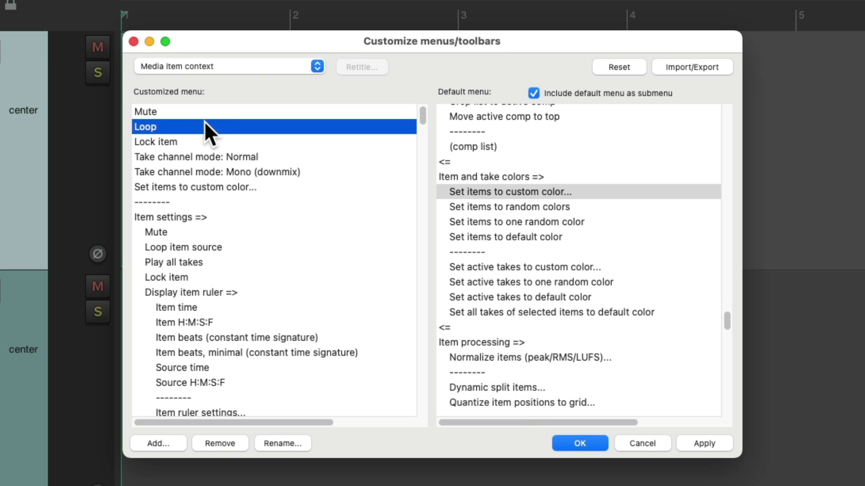
{"action": "right_click", "coordinate": [239, 155]}
{"action": "left_click", "coordinate": [249, 201]}
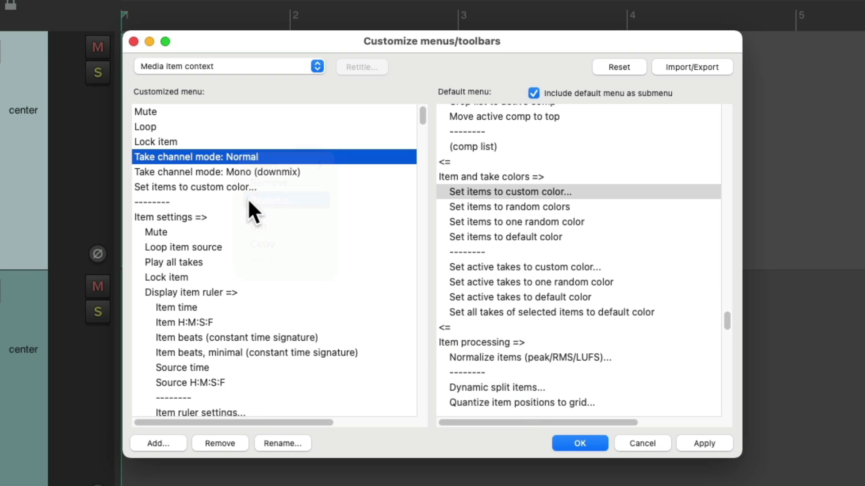
{"action": "type", "text": "Normal"}
{"action": "key", "text": "Return"}
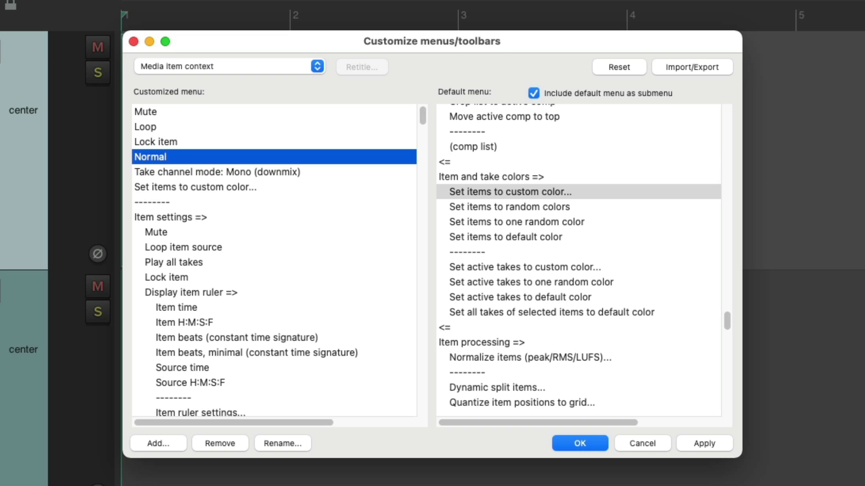
Step: Shorten the downmix entry to 'Mono (downmix)' and rename the colour entry 'Custom Color'
{"action": "right_click", "coordinate": [239, 170]}
{"action": "left_click", "coordinate": [262, 216]}
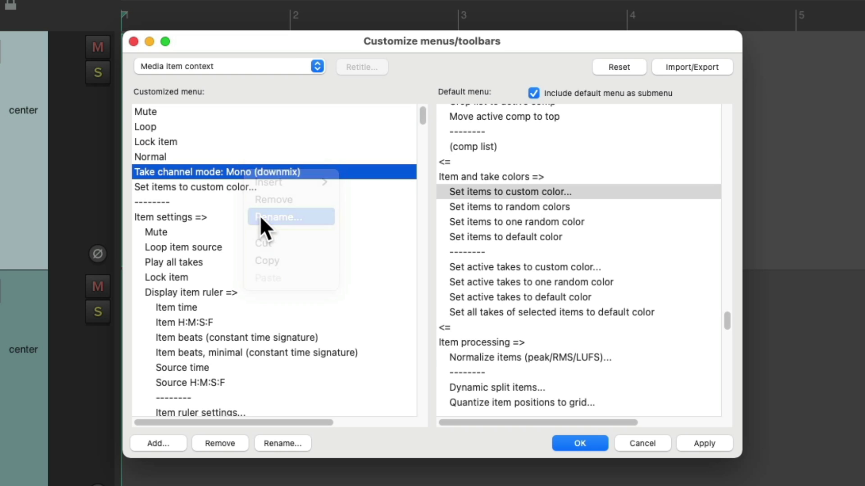
{"action": "left_click", "coordinate": [425, 322]}
{"action": "key", "text": "alt+BackSpace"}
{"action": "key", "text": "alt+BackSpace"}
{"action": "key", "text": "alt+BackSpace"}
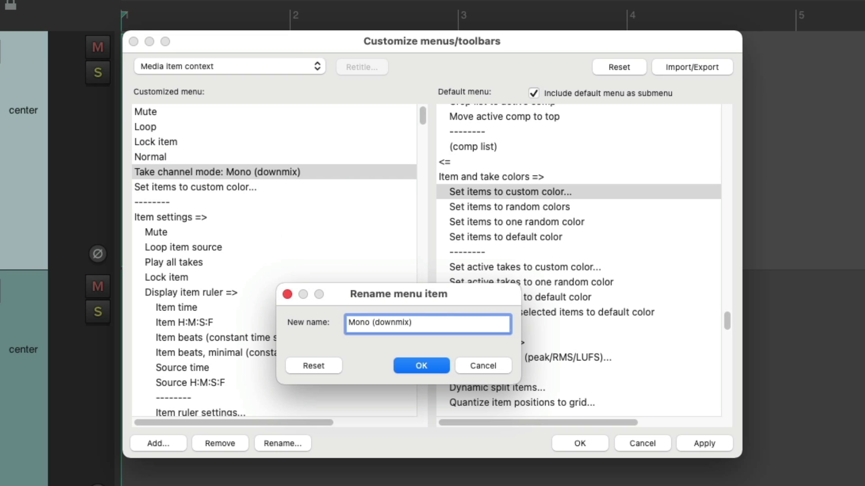
{"action": "key", "text": "Return"}
{"action": "right_click", "coordinate": [229, 185]}
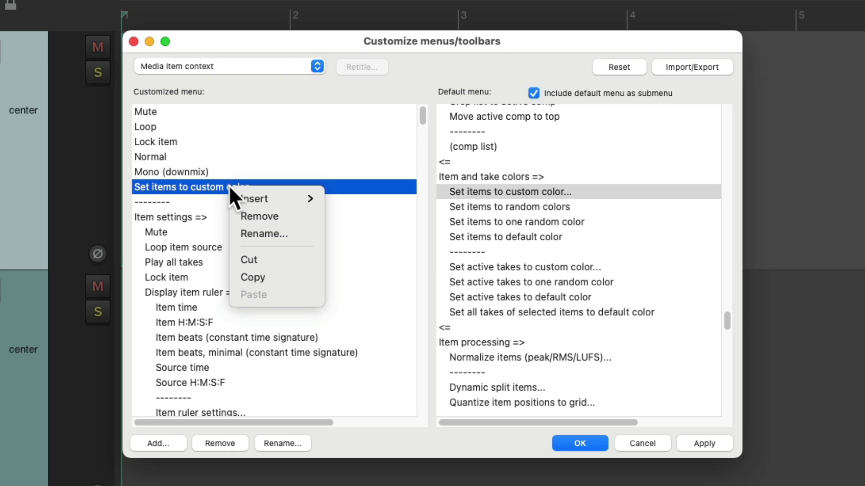
{"action": "left_click", "coordinate": [237, 232]}
{"action": "type", "text": "Custom Color"}
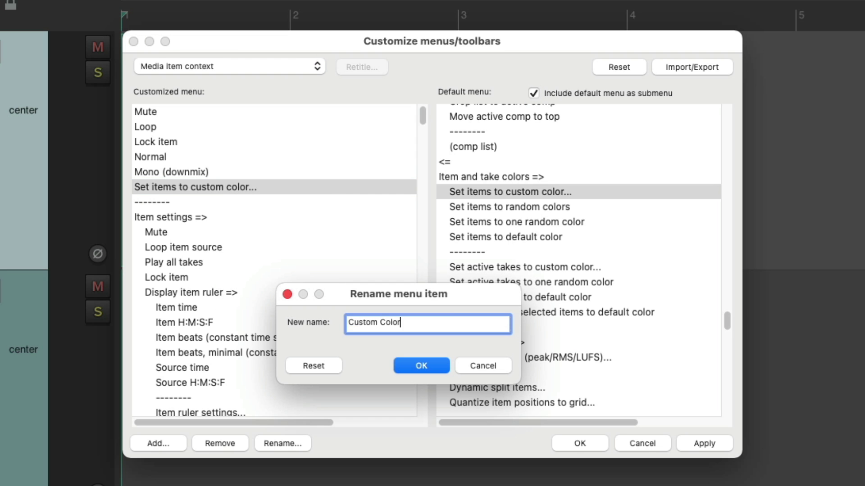
{"action": "key", "text": "Return"}
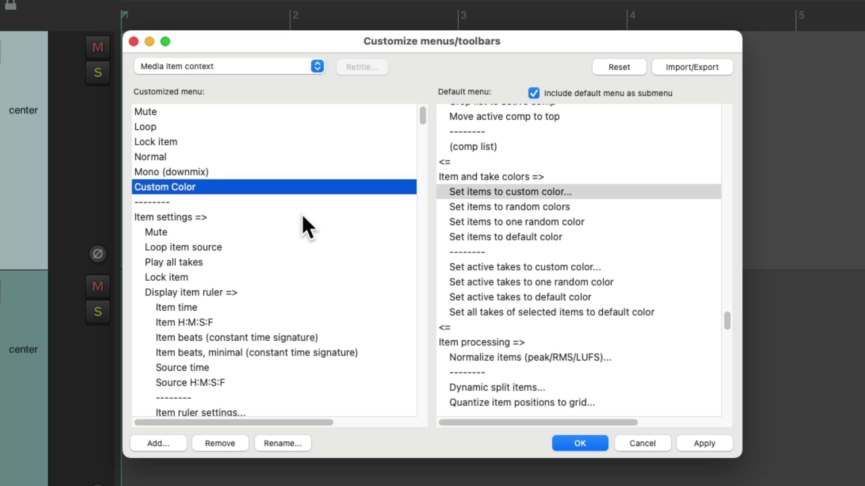
Step: Save the customized item menu, then mute and unmute Vocal.wav from its context menu
{"action": "left_click", "coordinate": [604, 440]}
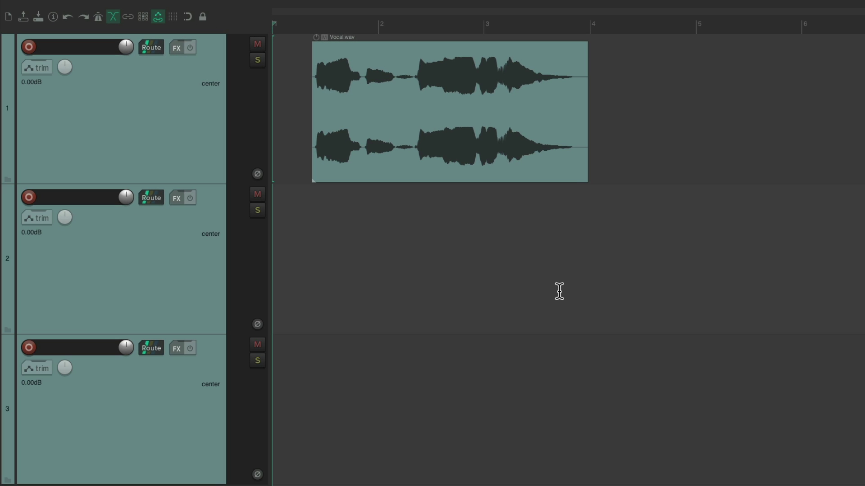
{"action": "right_click", "coordinate": [380, 74]}
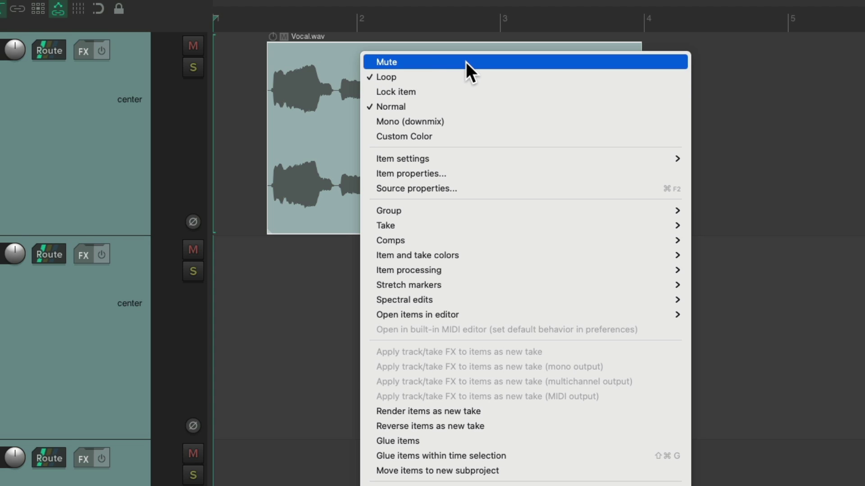
{"action": "mouse_move", "coordinate": [472, 157]}
{"action": "left_click", "coordinate": [435, 62]}
{"action": "right_click", "coordinate": [396, 90]}
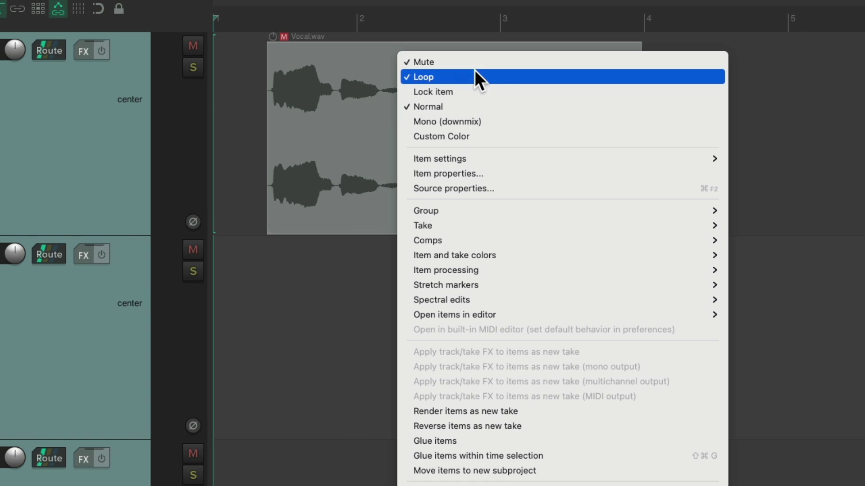
{"action": "left_click", "coordinate": [478, 60]}
Step: Toggle Vocal.wav's looping off and back on, then lock and unlock the item
{"action": "right_click", "coordinate": [424, 79]}
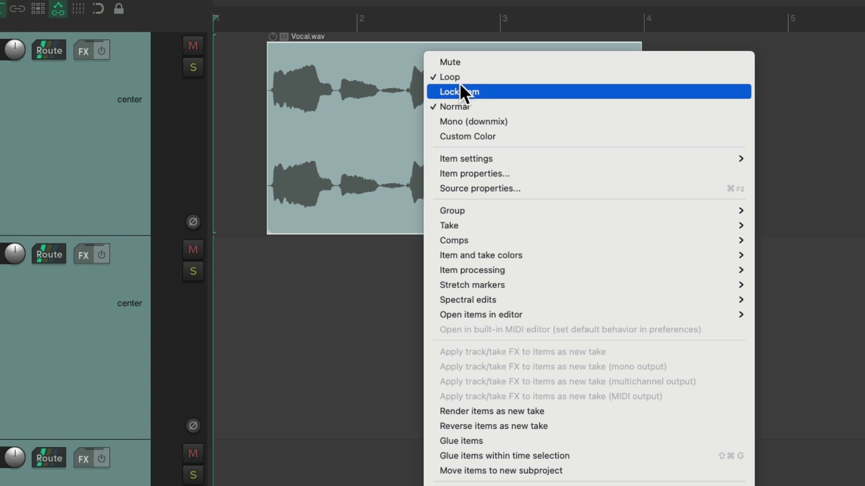
{"action": "left_click", "coordinate": [490, 82]}
{"action": "right_click", "coordinate": [419, 80]}
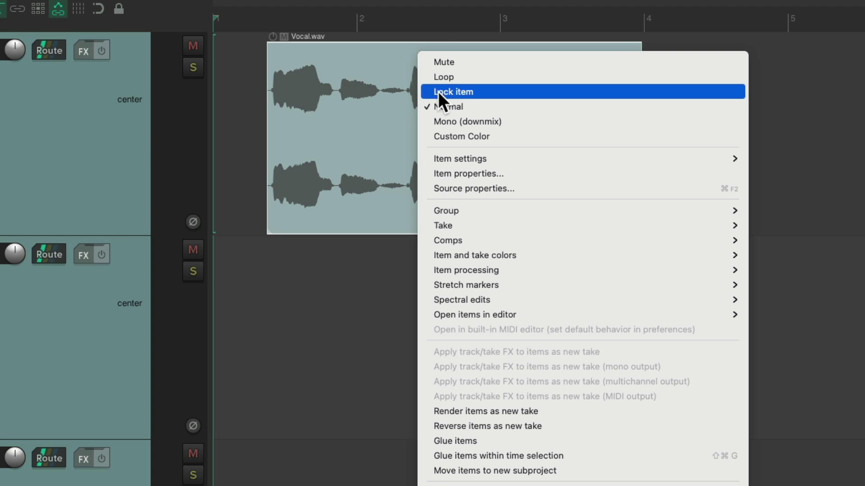
{"action": "left_click", "coordinate": [470, 79]}
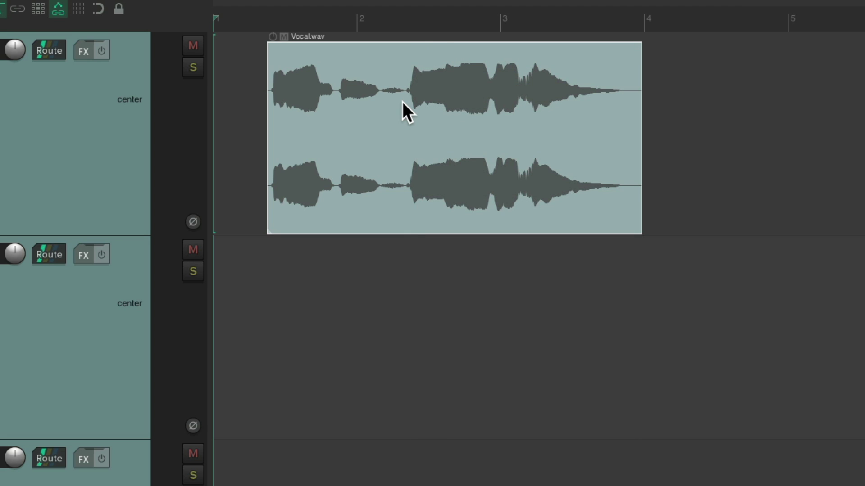
{"action": "right_click", "coordinate": [402, 102]}
{"action": "left_click", "coordinate": [479, 94]}
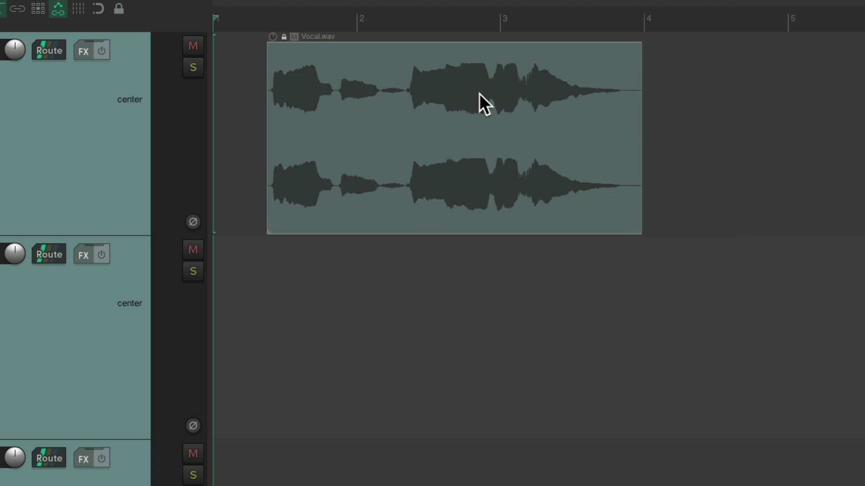
{"action": "right_click", "coordinate": [399, 101]}
{"action": "left_click", "coordinate": [482, 91]}
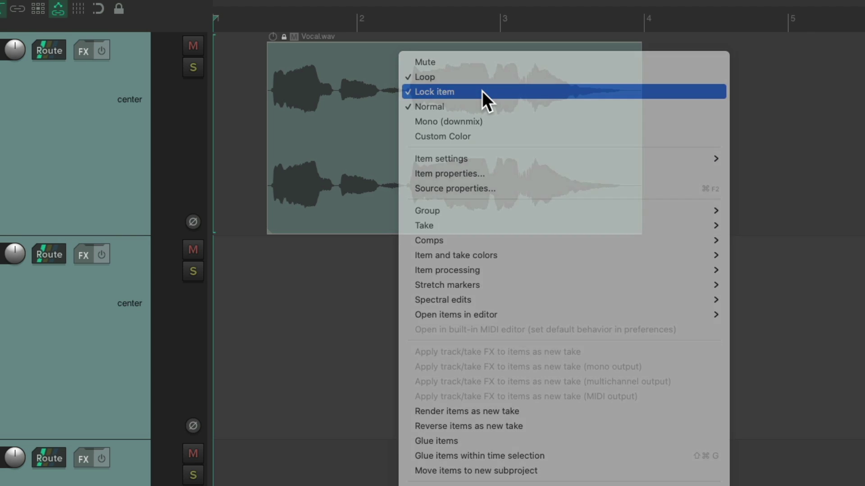
Step: Switch Vocal.wav to Mono (downmix), restore Normal, then open Custom Color
{"action": "right_click", "coordinate": [400, 107]}
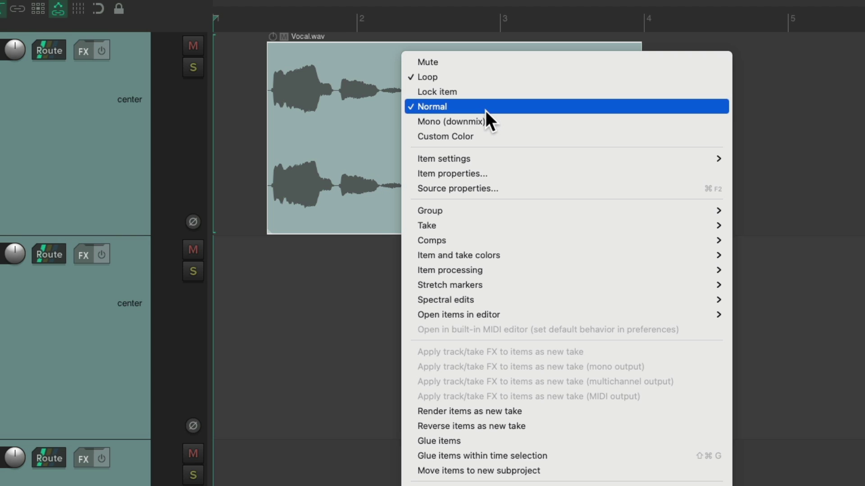
{"action": "left_click", "coordinate": [526, 121]}
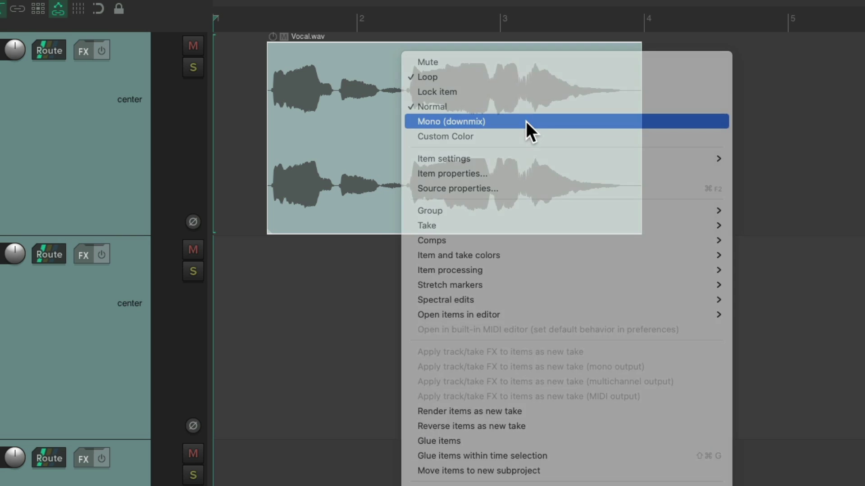
{"action": "right_click", "coordinate": [420, 131]}
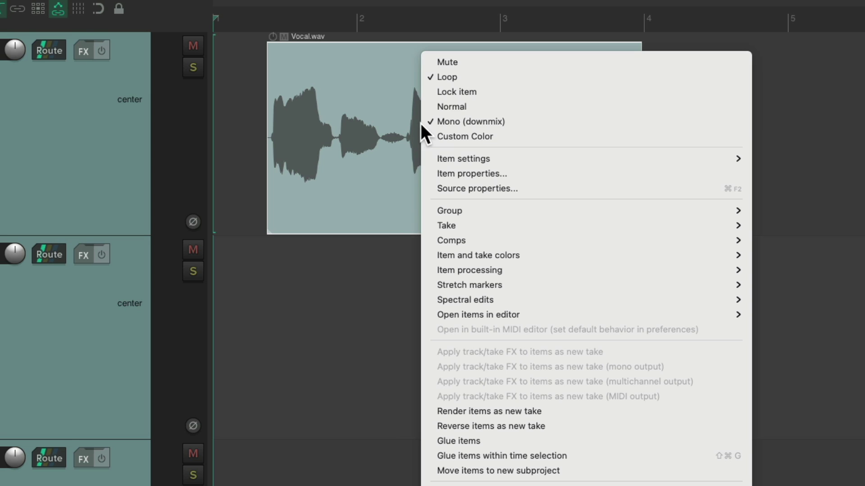
{"action": "left_click", "coordinate": [504, 111]}
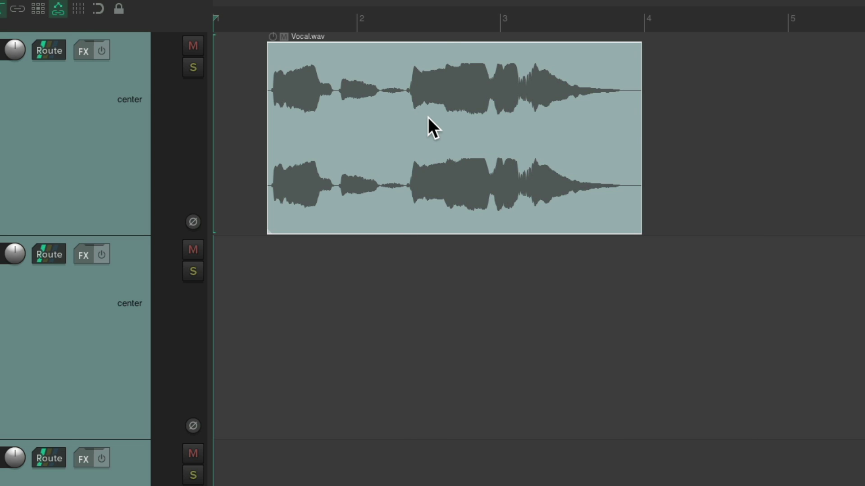
{"action": "right_click", "coordinate": [429, 120]}
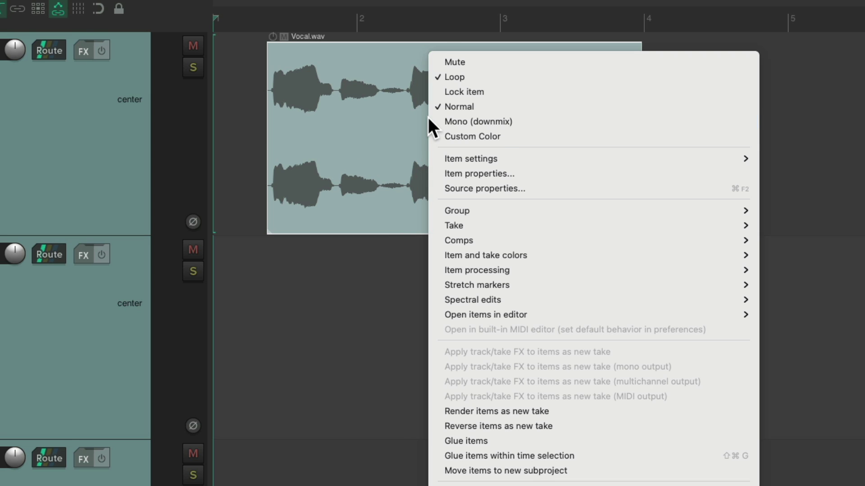
{"action": "left_click", "coordinate": [518, 138]}
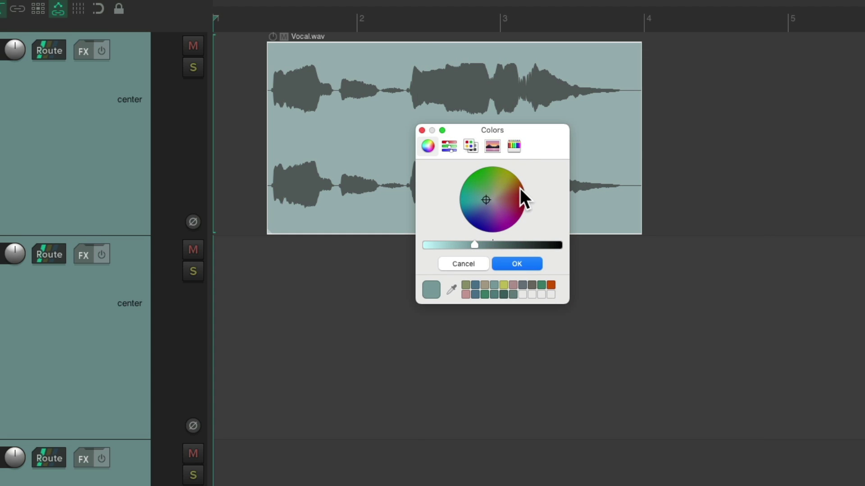
Step: Colour the Vocal.wav item red-orange and bring up its context menu to review the entries
{"action": "left_click", "coordinate": [520, 188]}
{"action": "left_click", "coordinate": [522, 264]}
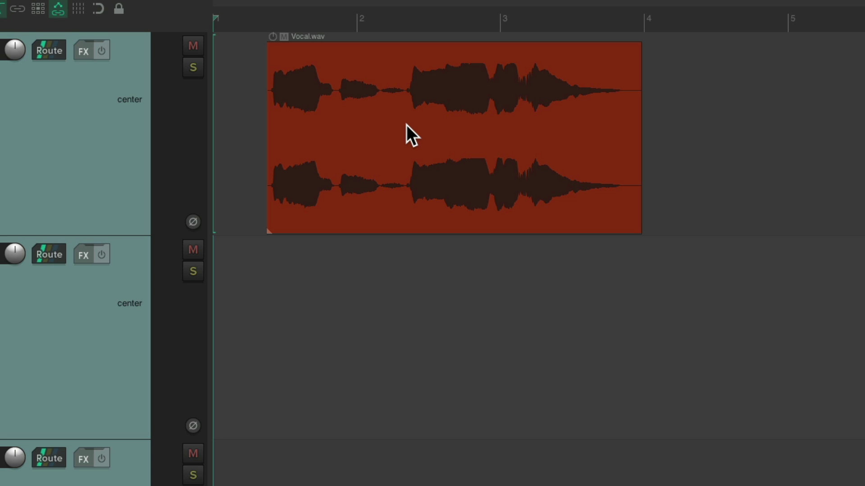
{"action": "right_click", "coordinate": [390, 95]}
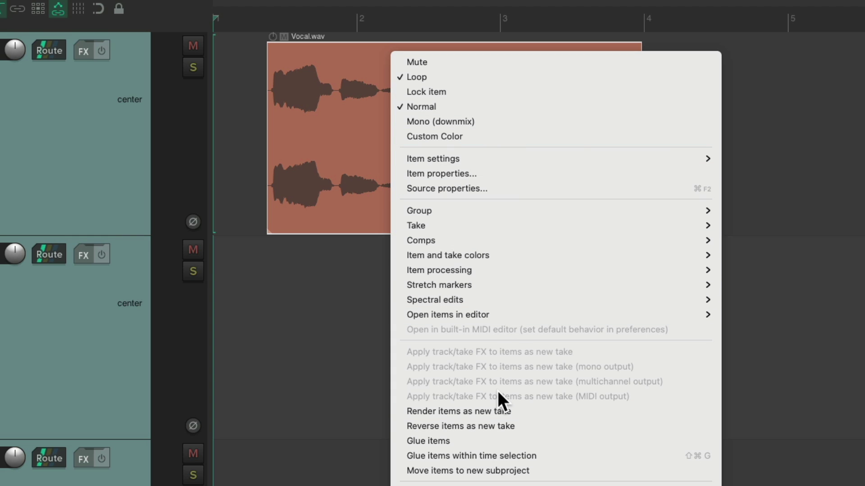
Step: Reset the media item context menu to default using Menu: Customize... from the Actions list
{"action": "left_click", "coordinate": [361, 71]}
{"action": "key", "text": "shift+slash"}
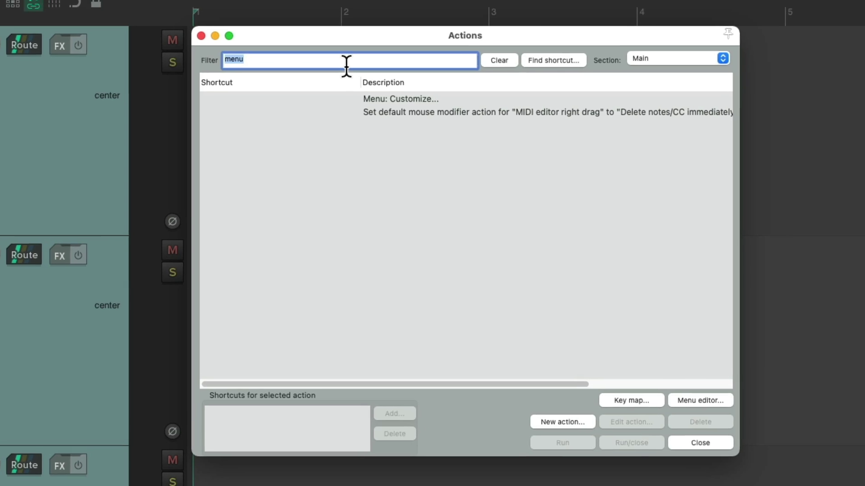
{"action": "double_click", "coordinate": [429, 90]}
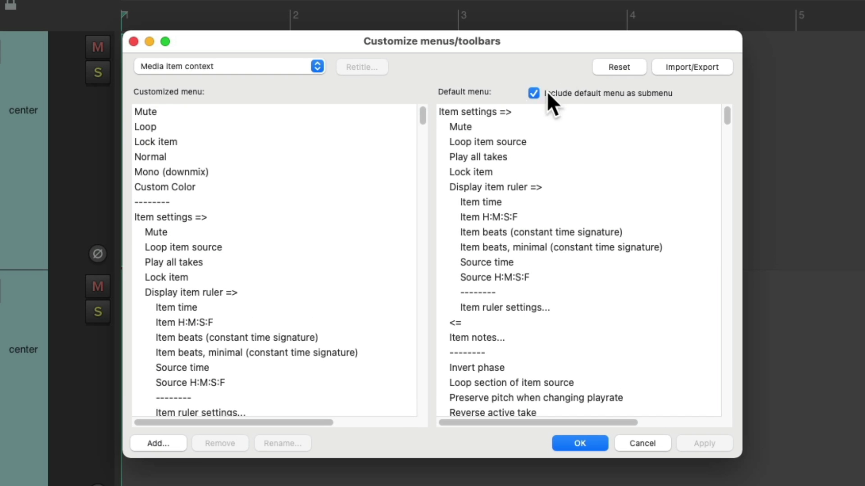
{"action": "left_click", "coordinate": [621, 66]}
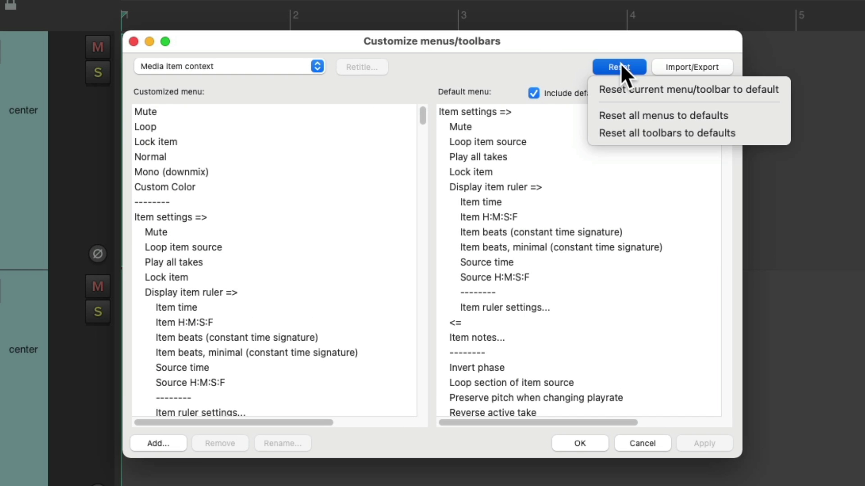
{"action": "left_click", "coordinate": [657, 87]}
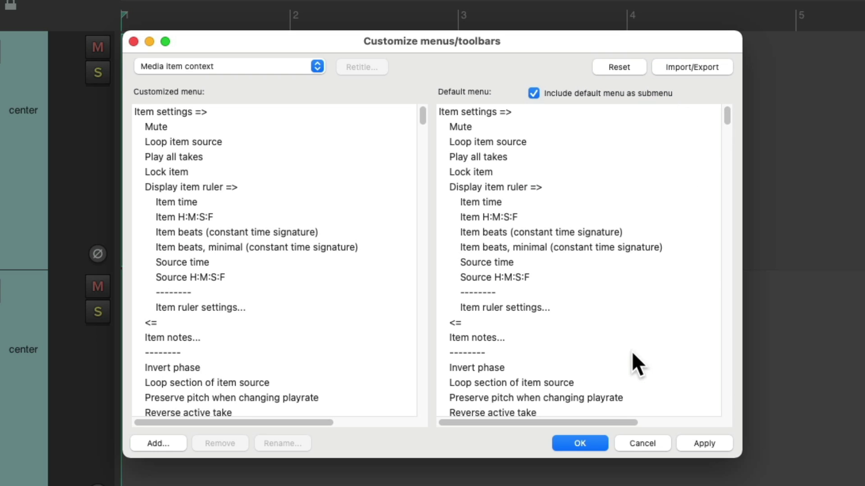
{"action": "left_click", "coordinate": [577, 444]}
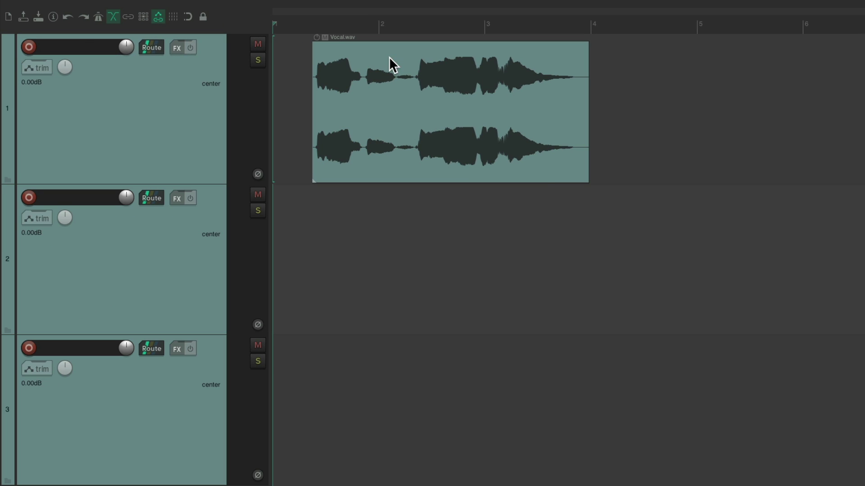
{"action": "right_click", "coordinate": [388, 56]}
{"action": "mouse_move", "coordinate": [403, 61]}
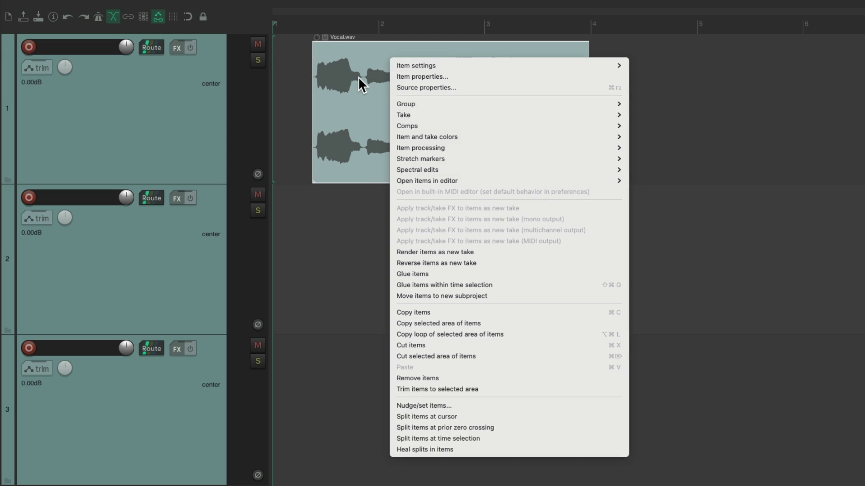
{"action": "left_click", "coordinate": [283, 69]}
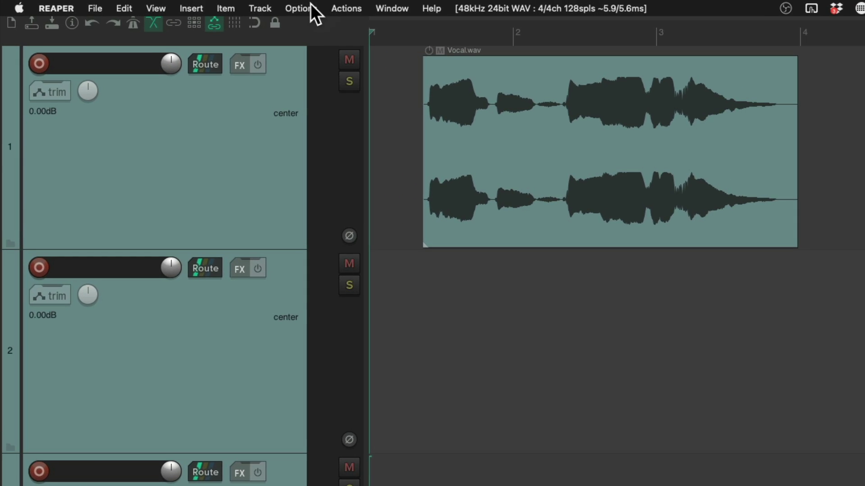
{"action": "left_click", "coordinate": [309, 2]}
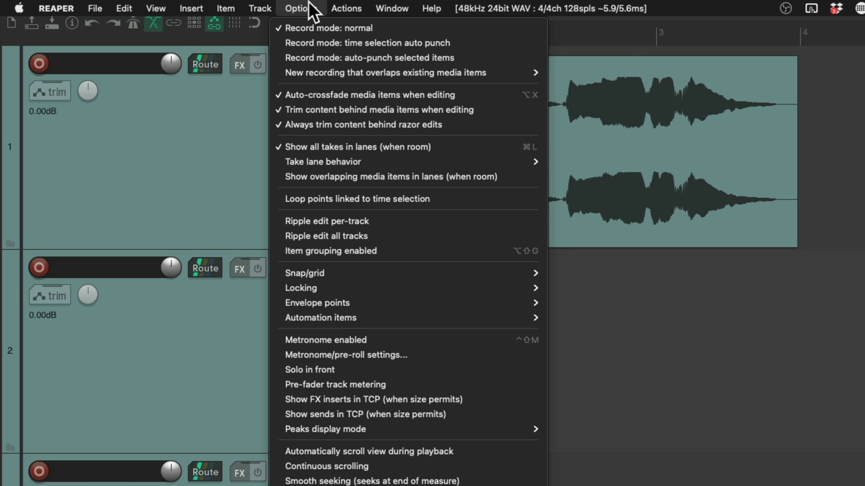
{"action": "left_click", "coordinate": [301, 7]}
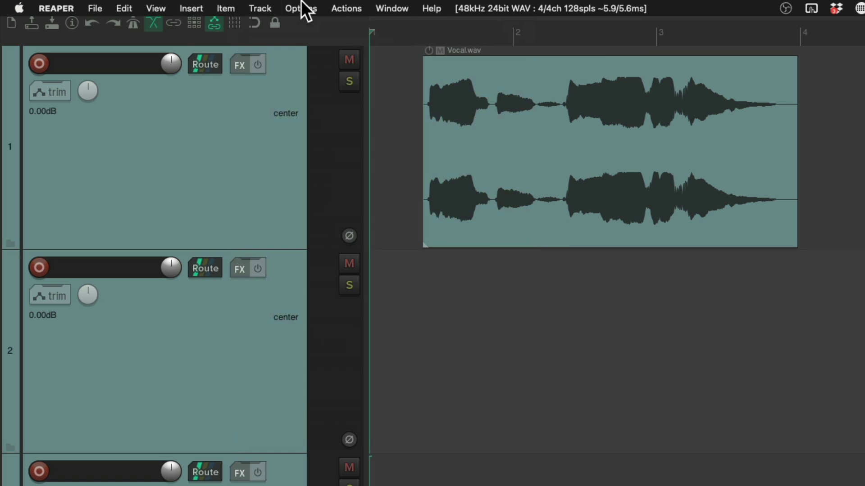